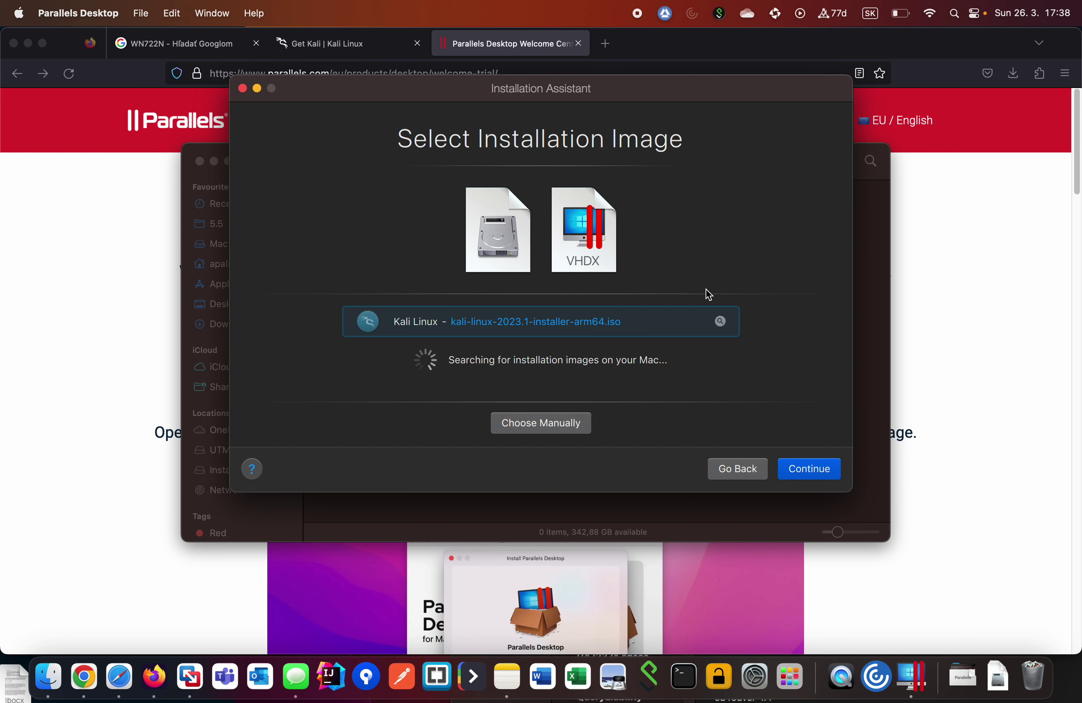
# Accept the kali-linux-2023.1-installer-arm64.iso image and create the VM with 'Customize settings before installation' checked.
pyautogui.click(820, 476)
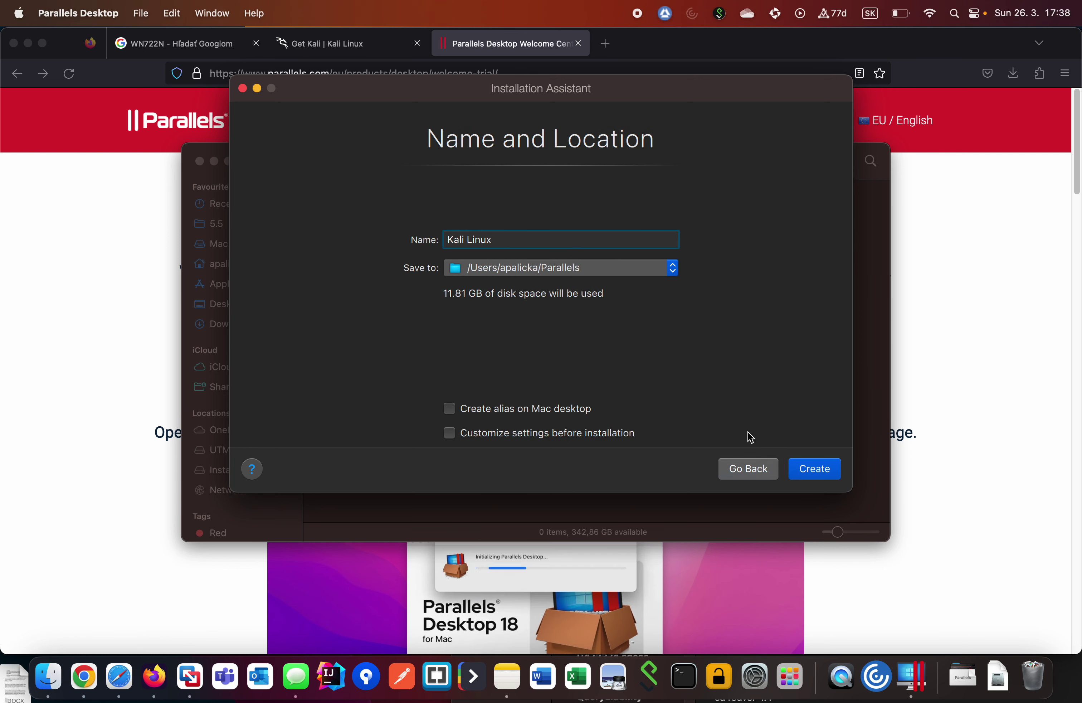
pyautogui.click(561, 436)
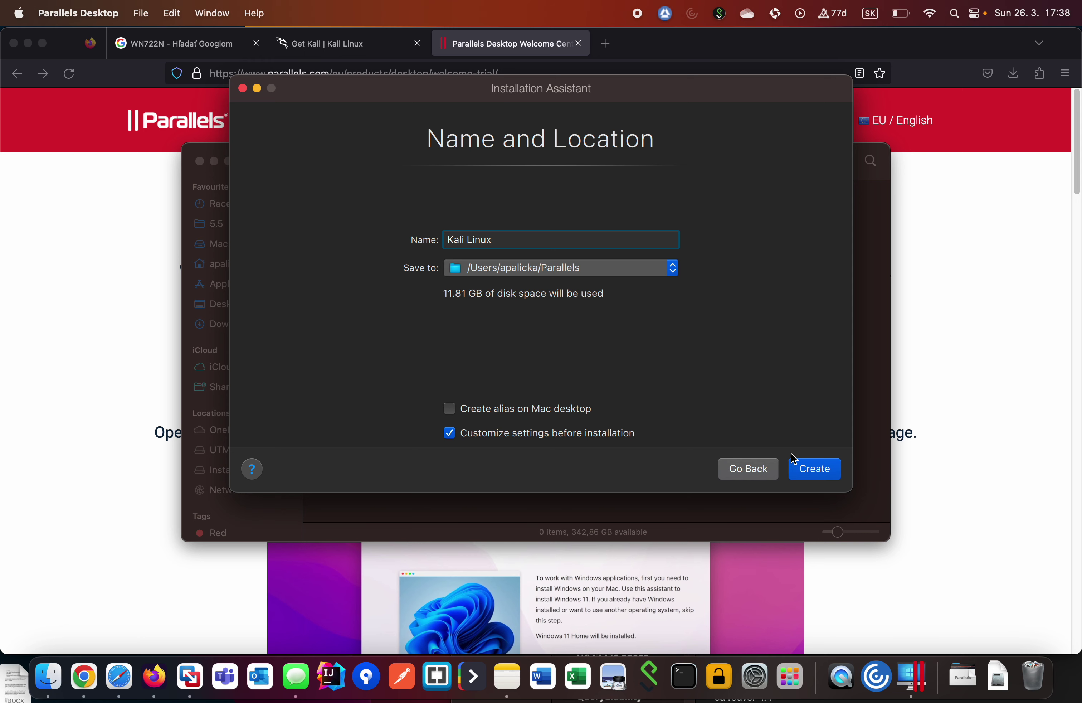
pyautogui.click(822, 474)
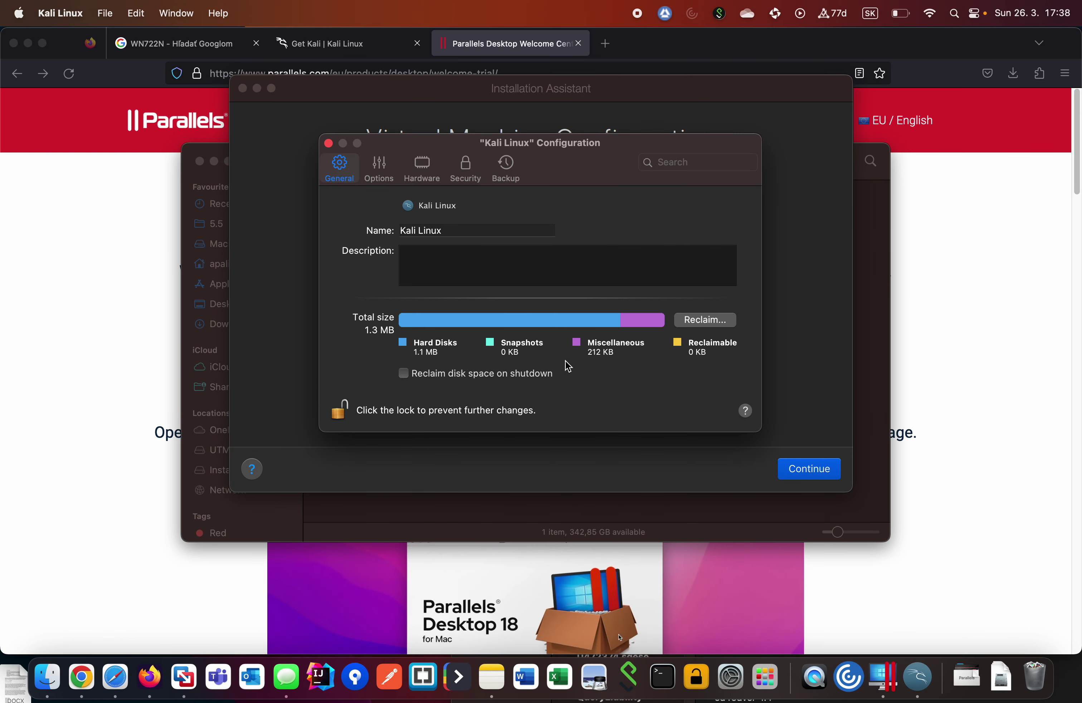
# Give the VM 4 processors and raise its memory to 8192 MB.
pyautogui.click(414, 175)
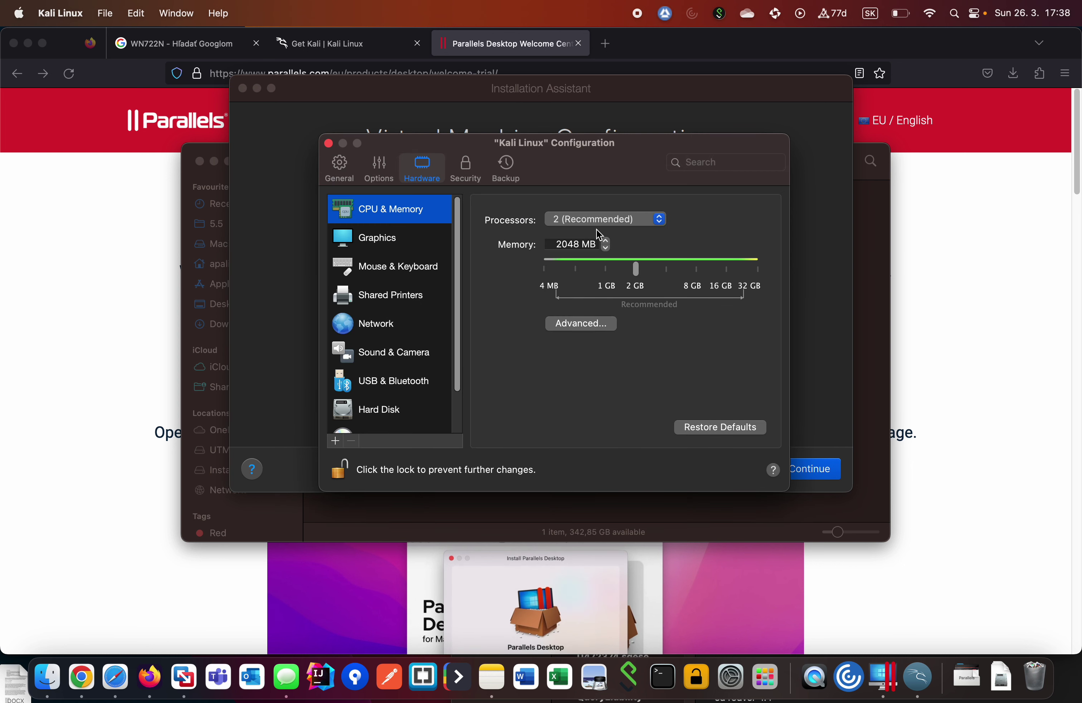
pyautogui.click(598, 220)
pyautogui.click(581, 244)
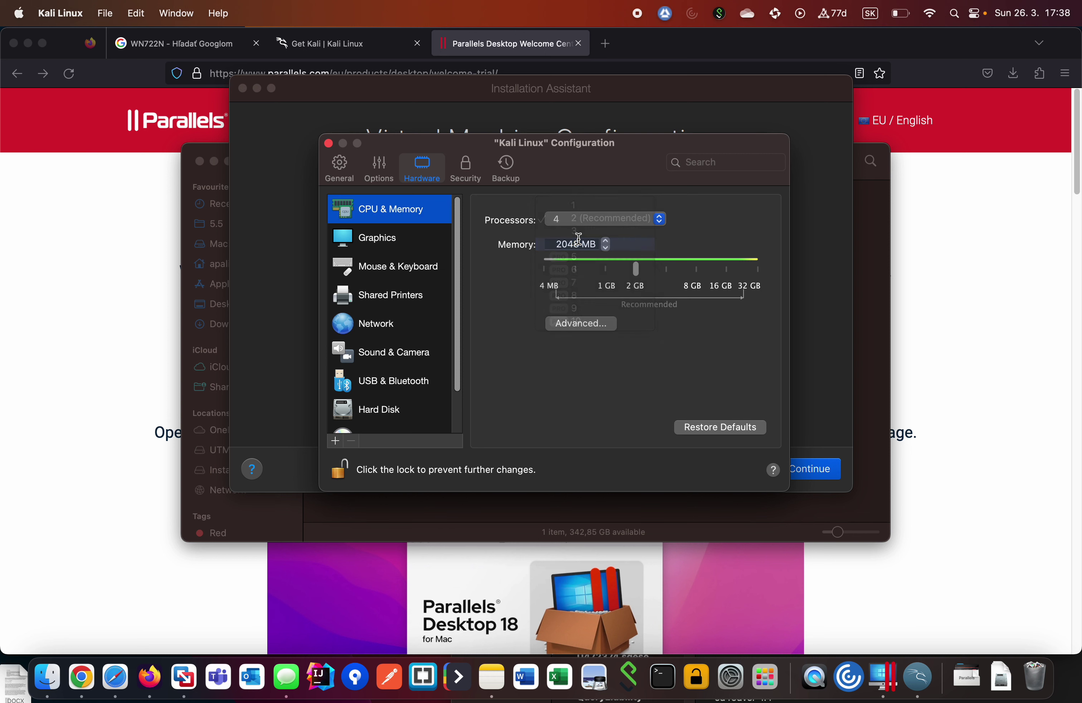
pyautogui.click(573, 224)
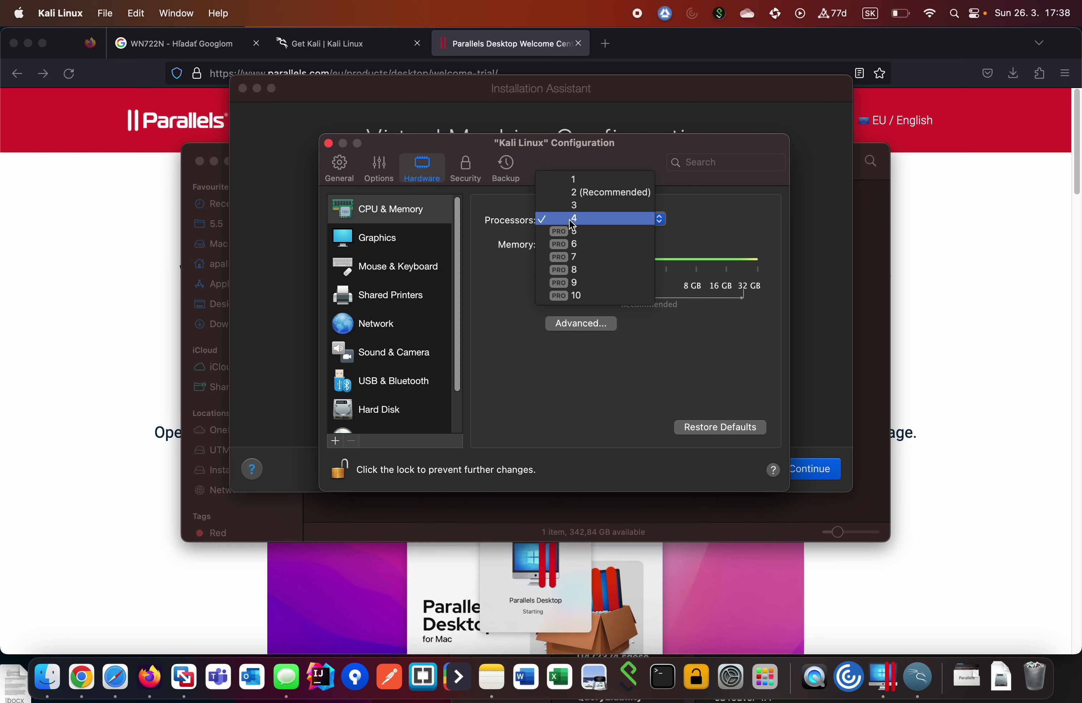
pyautogui.click(572, 219)
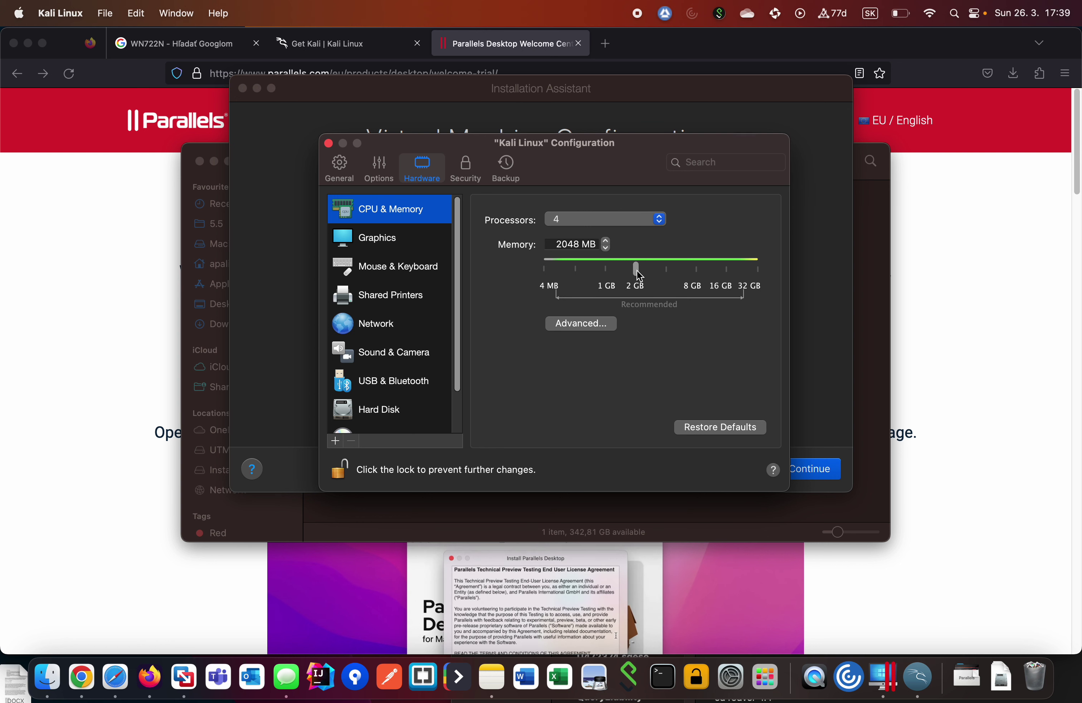
pyautogui.moveTo(637, 271); pyautogui.dragTo(697, 277)
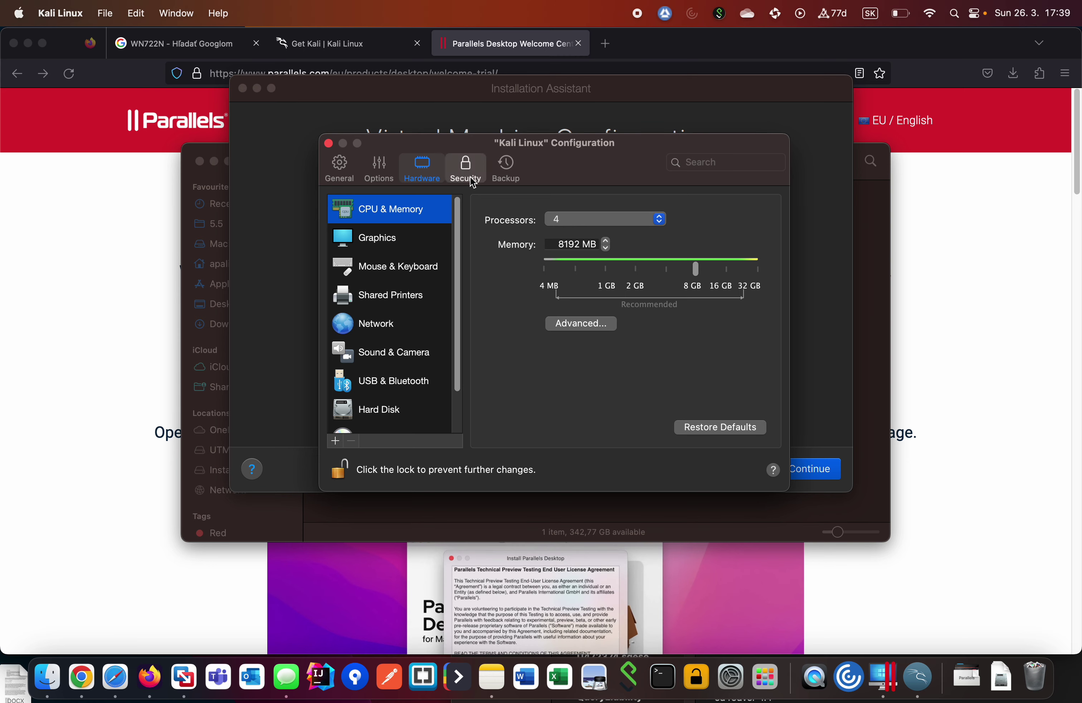
# Enable Isolate Linux from Mac in Security settings and confirm the isolation.
pyautogui.click(473, 182)
pyautogui.click(483, 242)
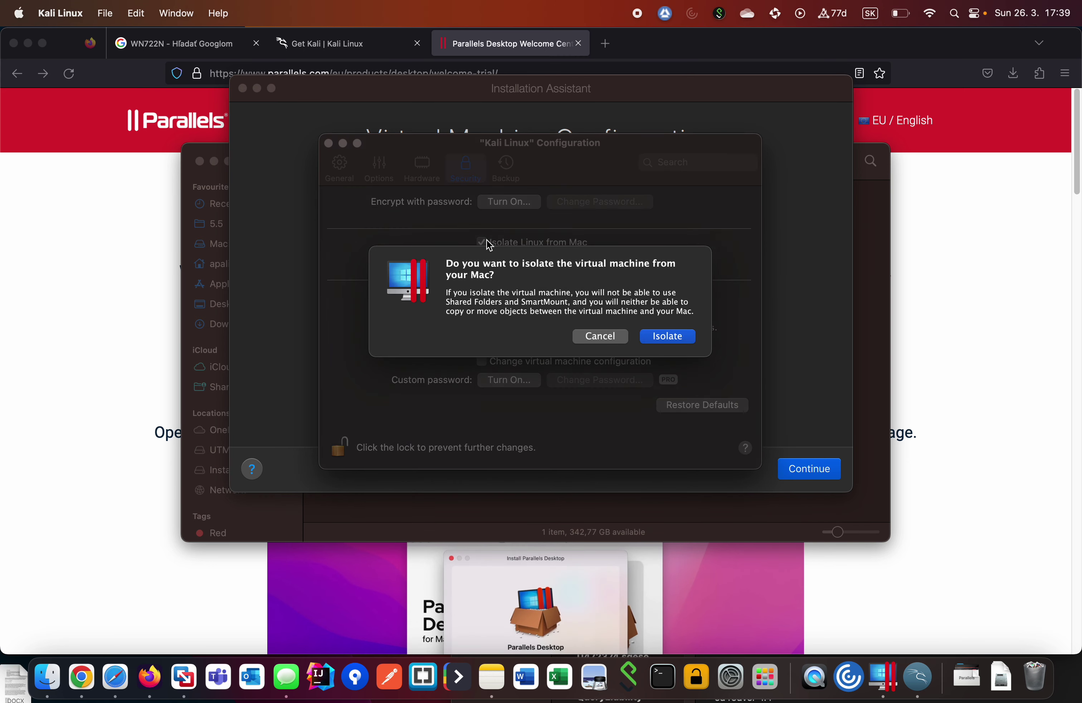
pyautogui.click(669, 342)
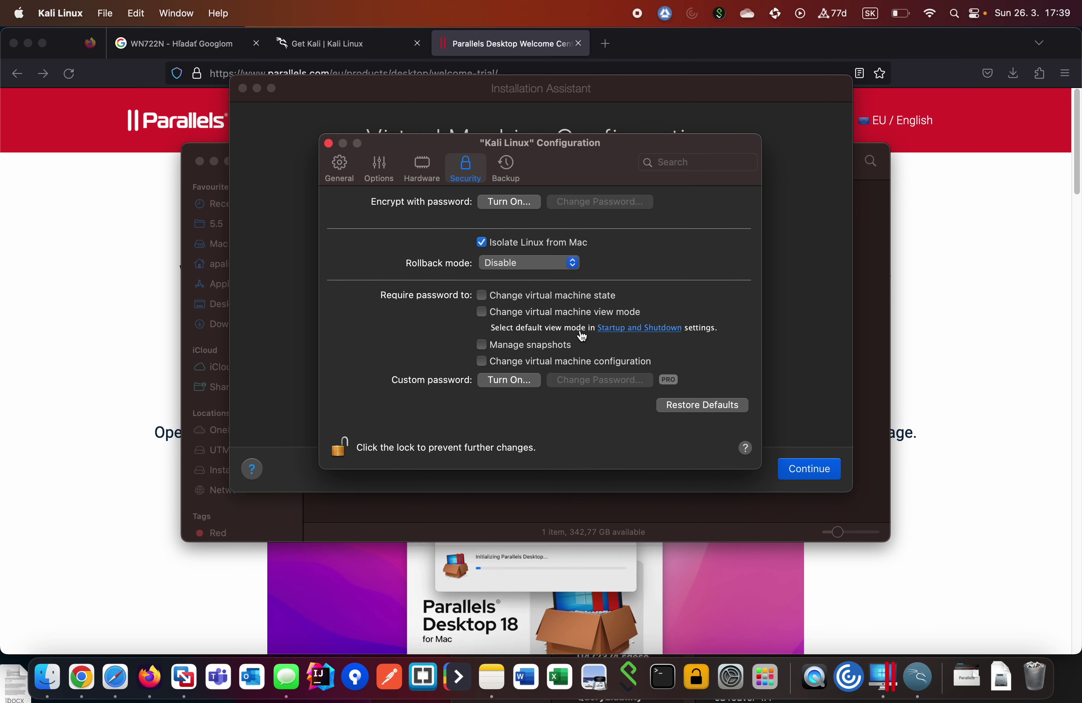
pyautogui.click(349, 170)
# Start the Kali VM, continue the trial, and boot the GRUB Graphical install entry.
pyautogui.click(329, 142)
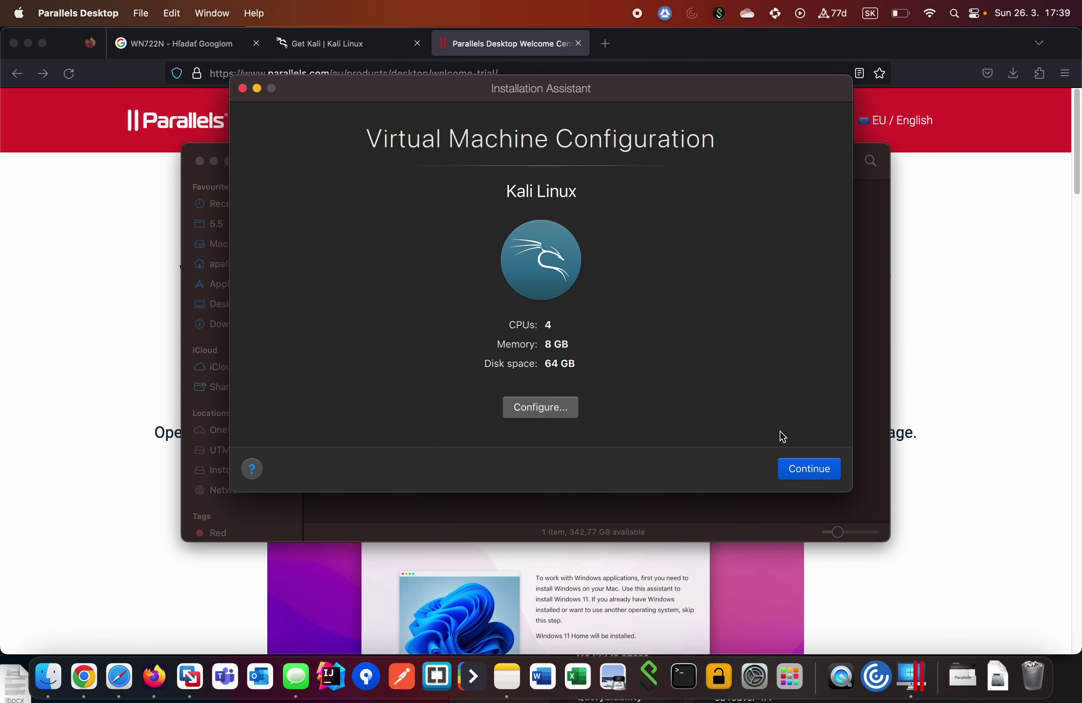
pyautogui.click(799, 469)
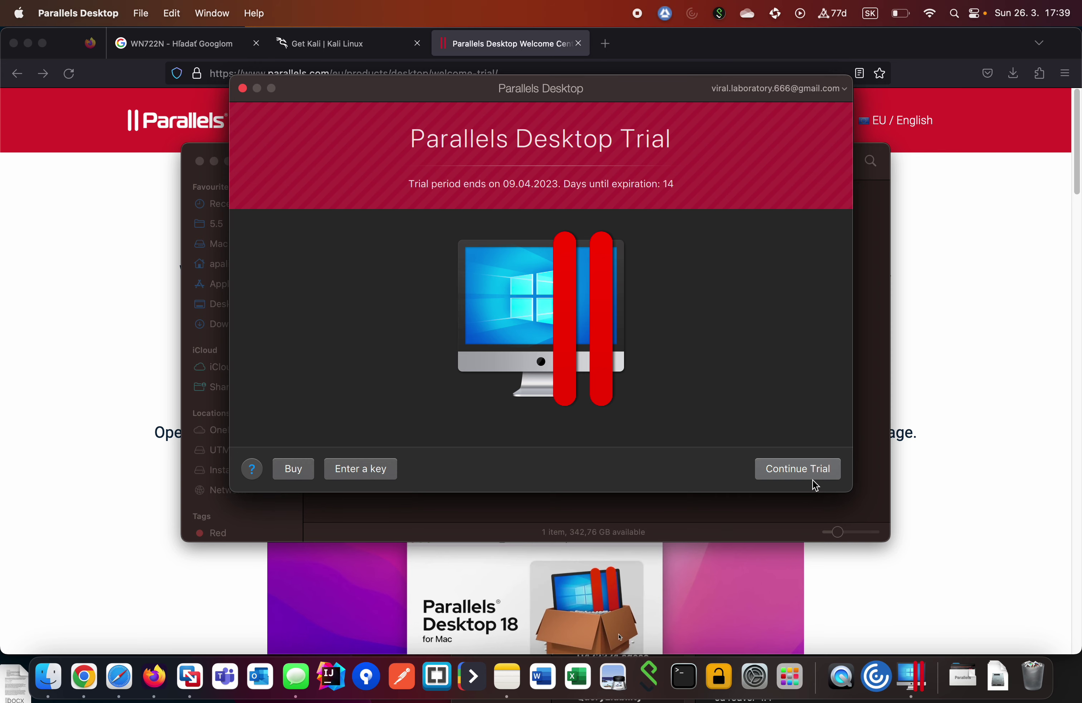
pyautogui.click(814, 473)
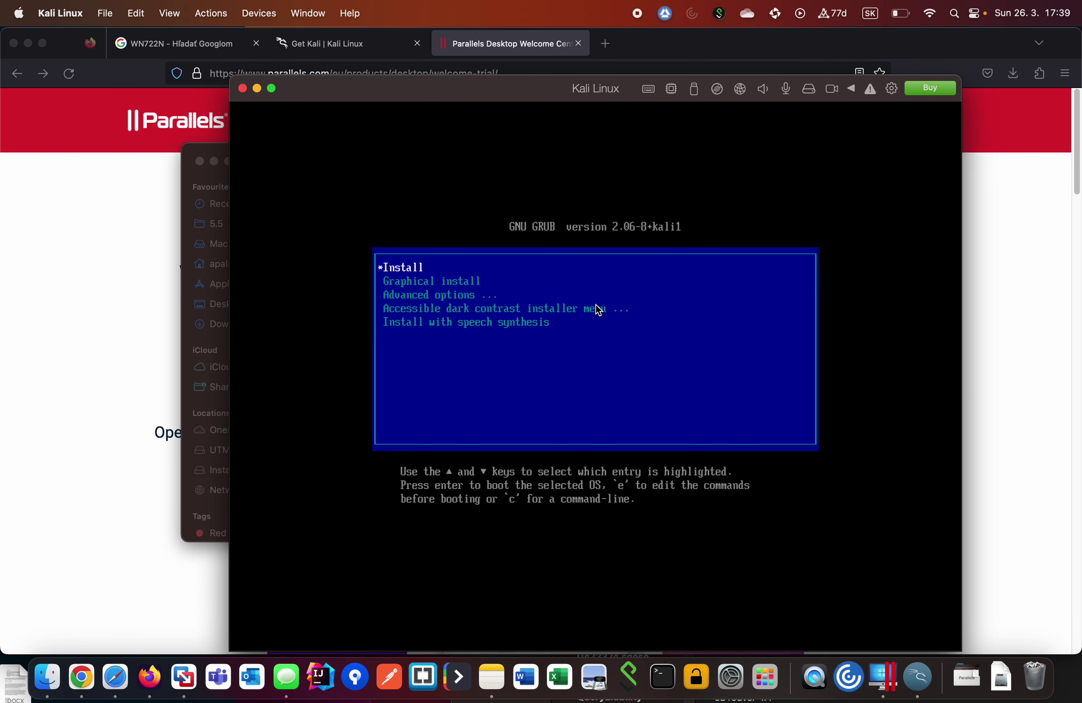
pyautogui.press('Down')
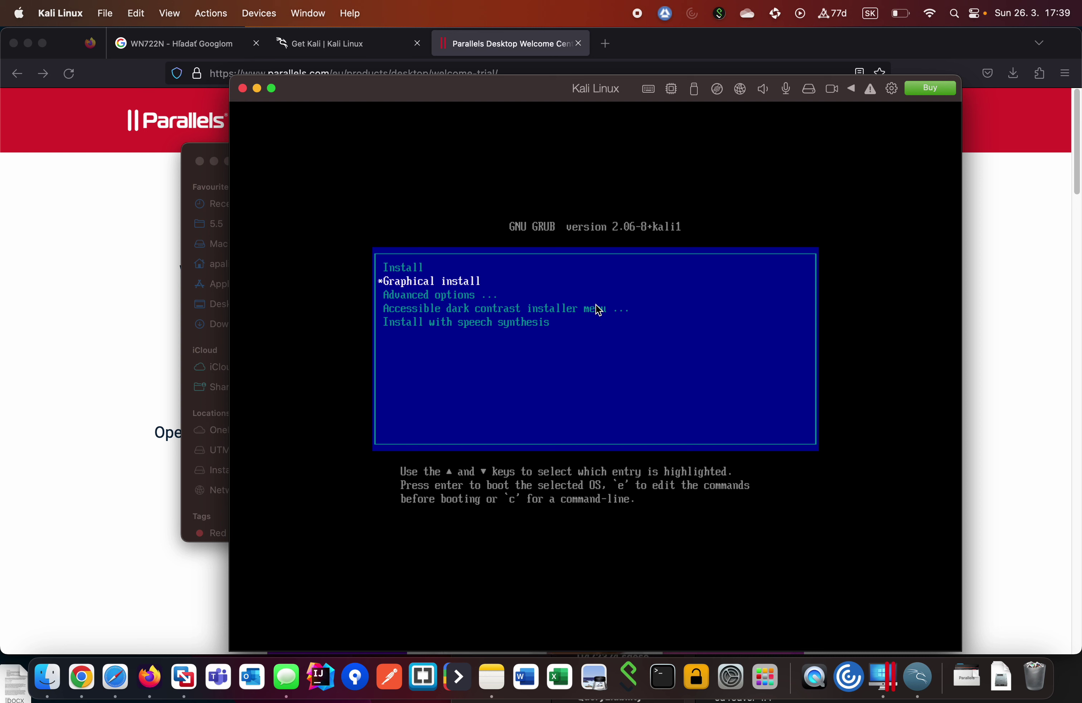
pyautogui.press('Return')
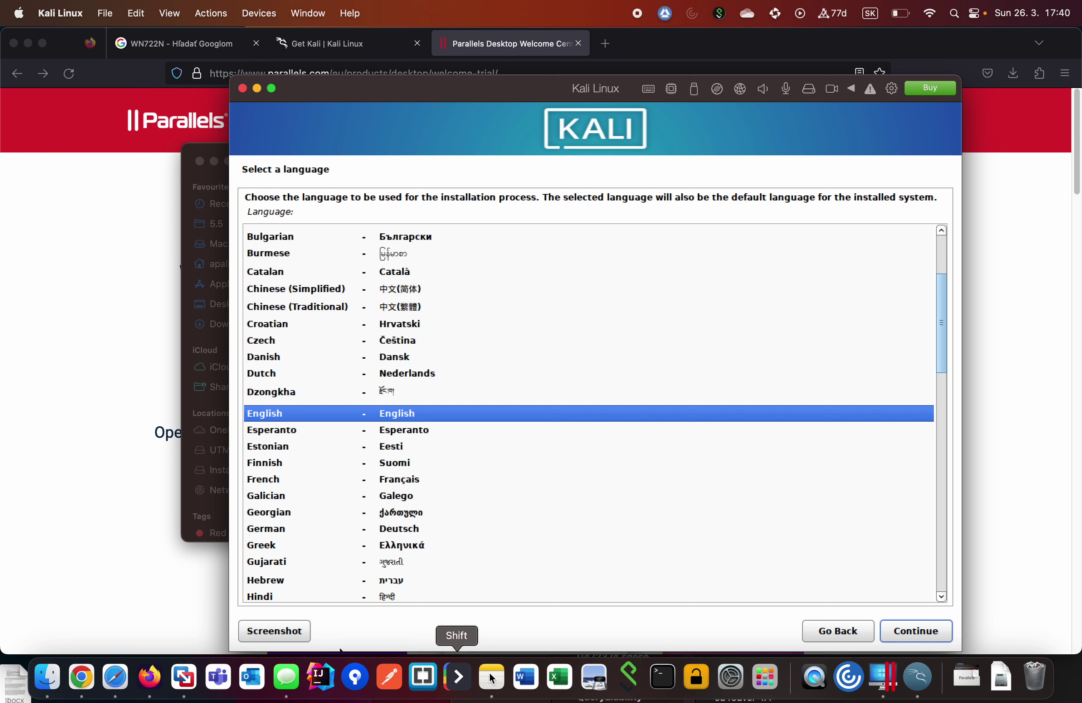
# Choose English language, United Kingdom location and British English keyboard layout in the installer.
pyautogui.click(921, 634)
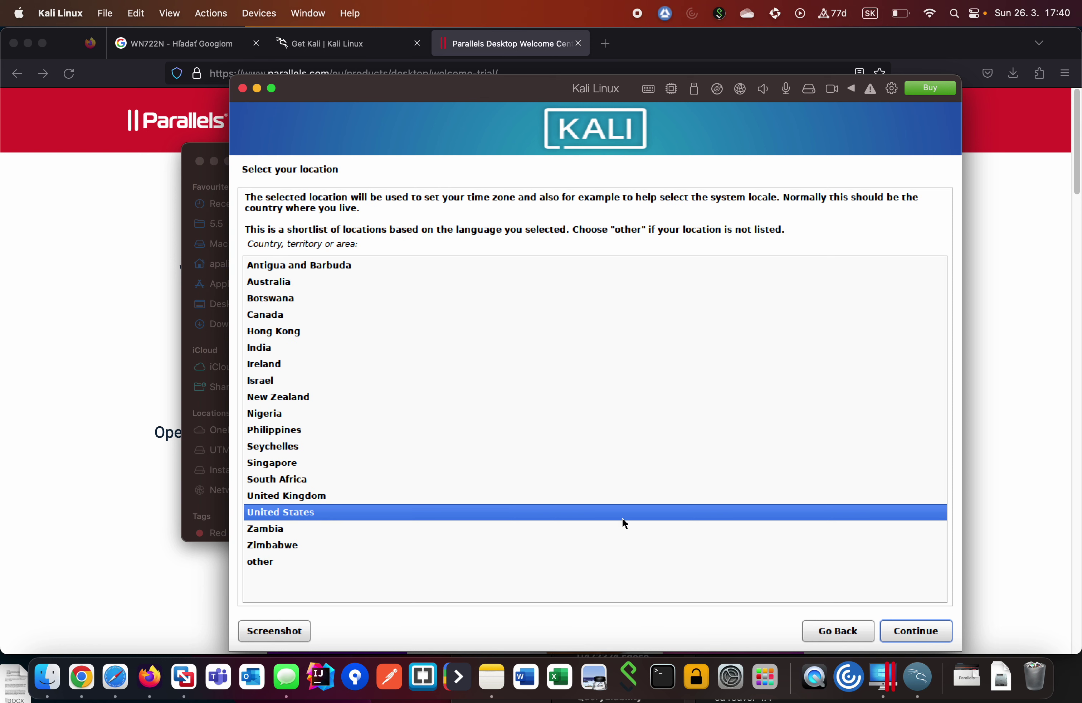
pyautogui.click(336, 494)
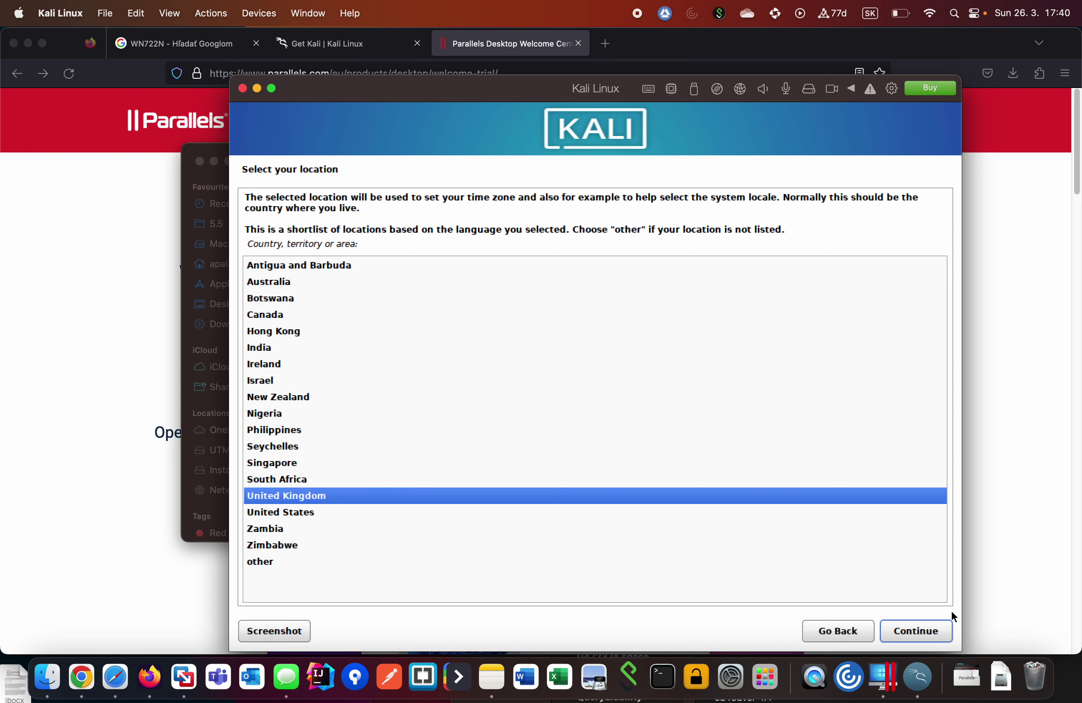
pyautogui.click(946, 641)
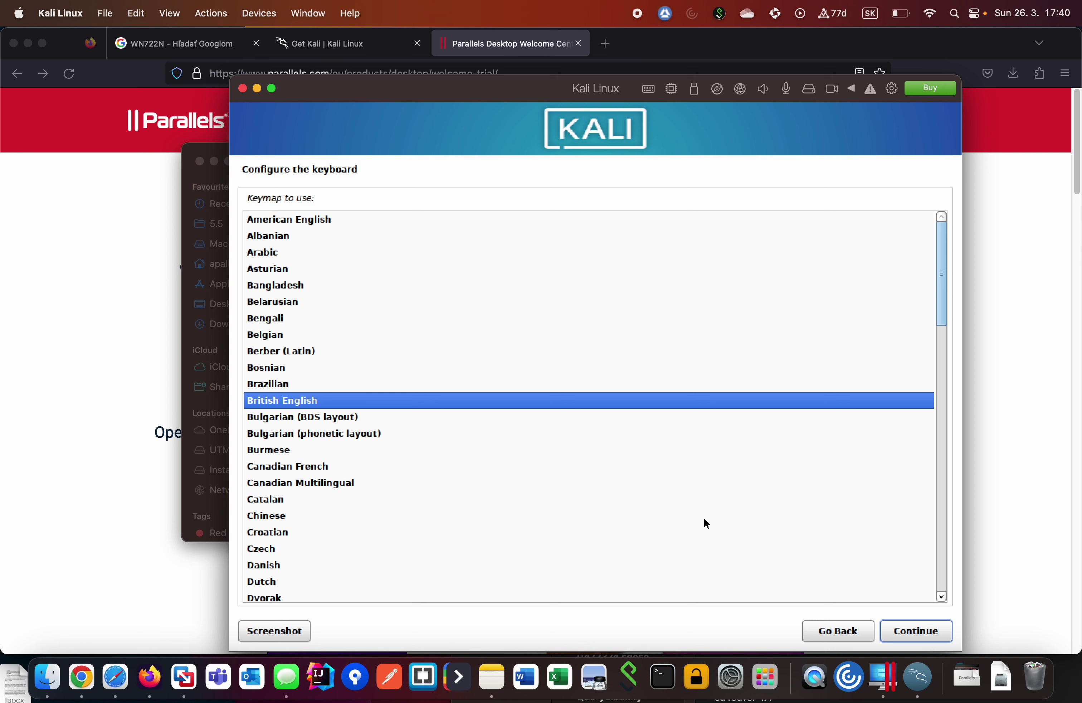
pyautogui.click(888, 624)
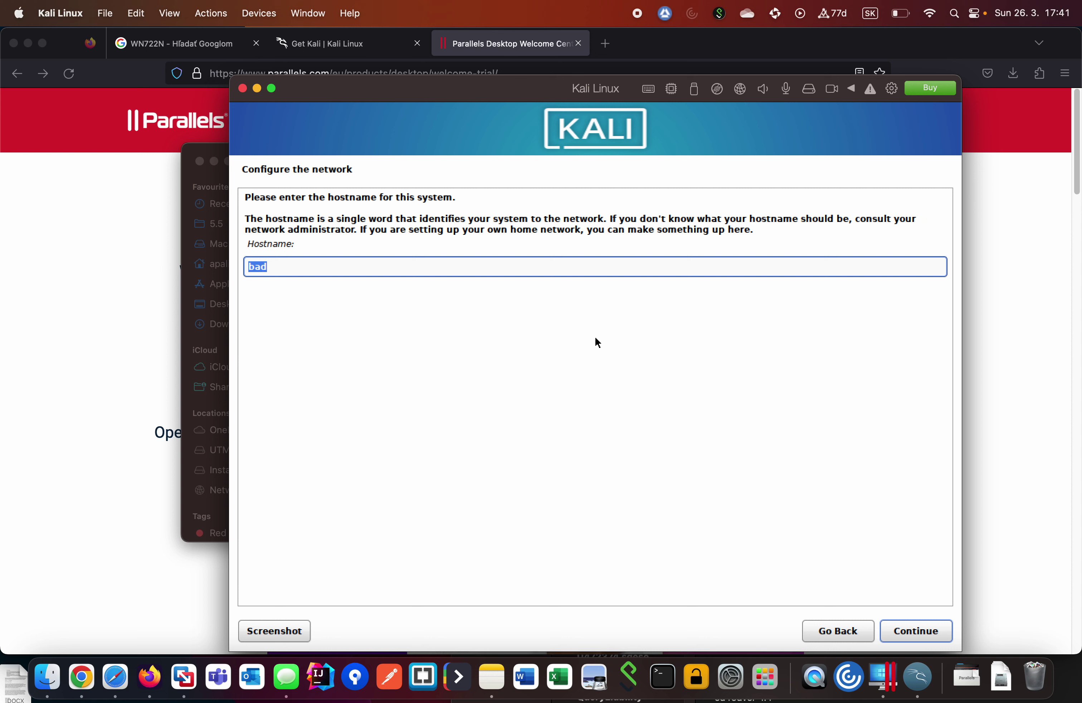
# Enter kali as the hostname and trim localdomain down to local.
pyautogui.write('kali')
pyautogui.press('Return')
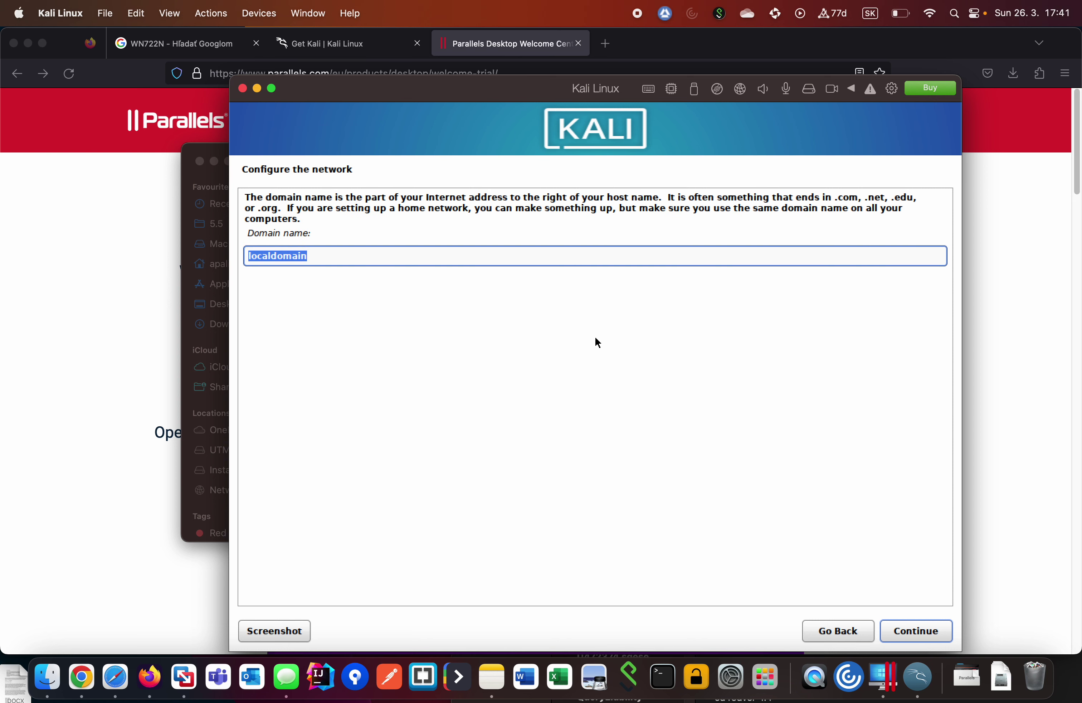
pyautogui.press('Right')
pyautogui.press('BackSpace')
pyautogui.press('BackSpace')
pyautogui.press('BackSpace')
pyautogui.press('BackSpace')
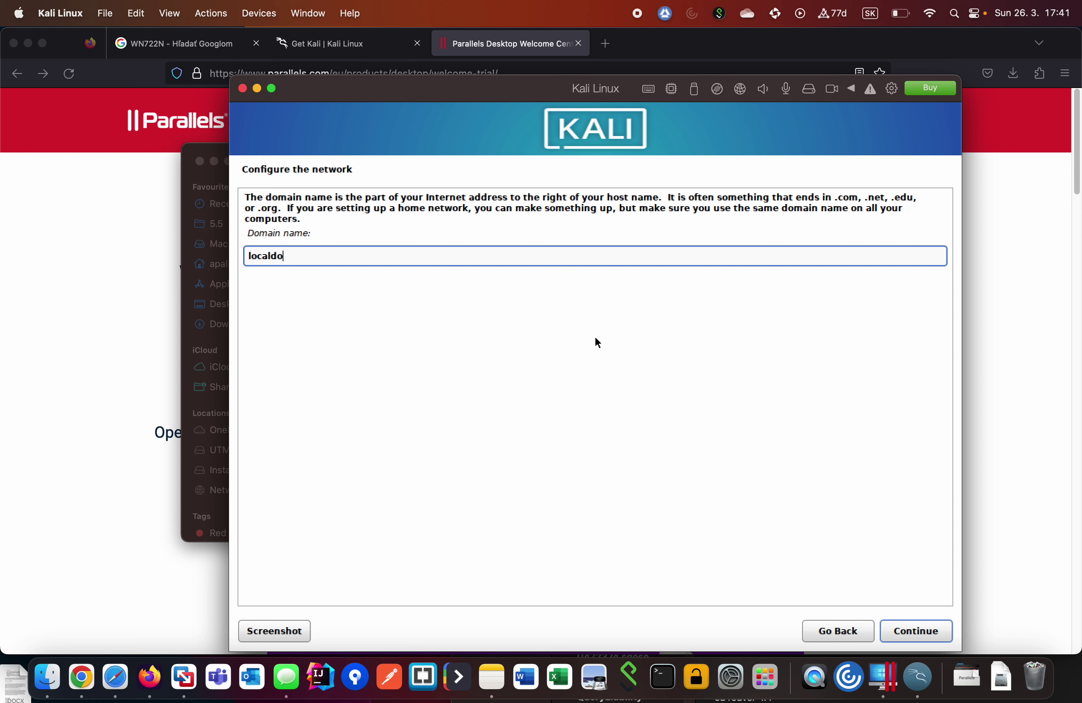
pyautogui.press('BackSpace')
pyautogui.press('BackSpace')
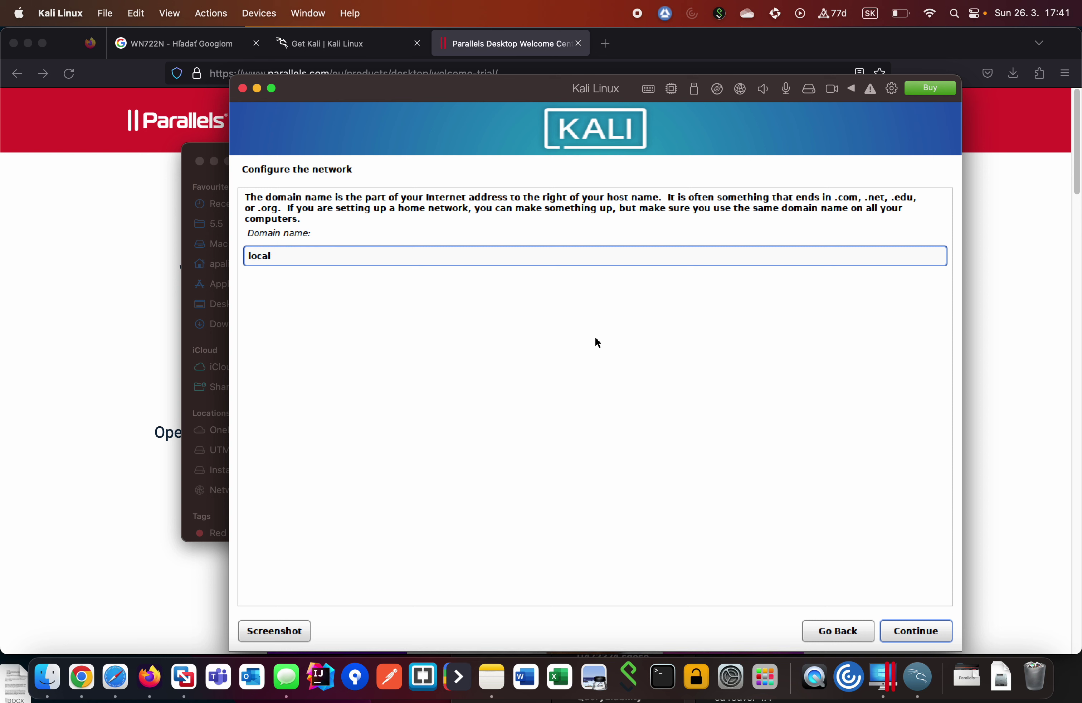
pyautogui.press('Return')
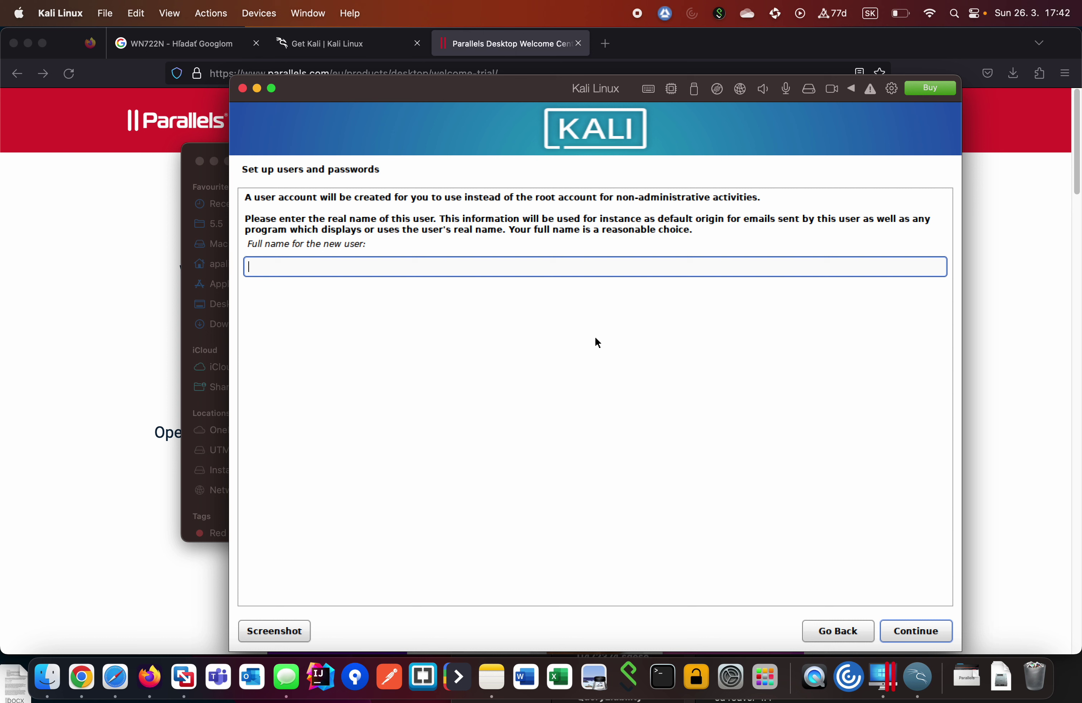
# Enter Kali Linux as the new user's full name and keep the default username kali.
pyautogui.write('Kali Linux')
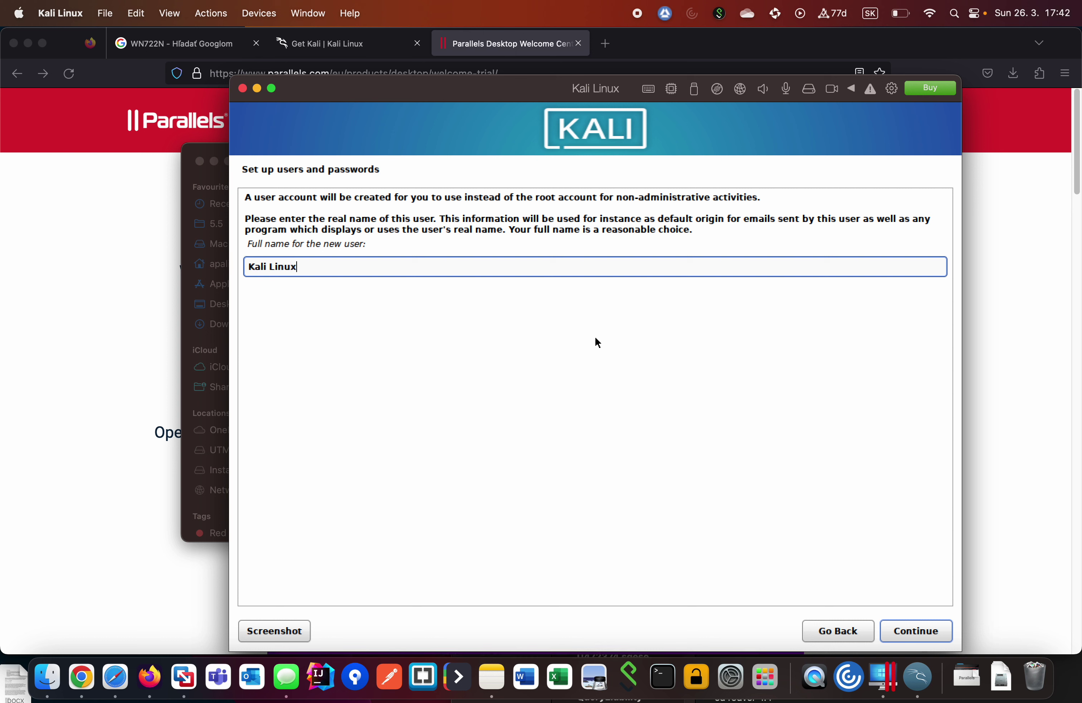
pyautogui.press('Return')
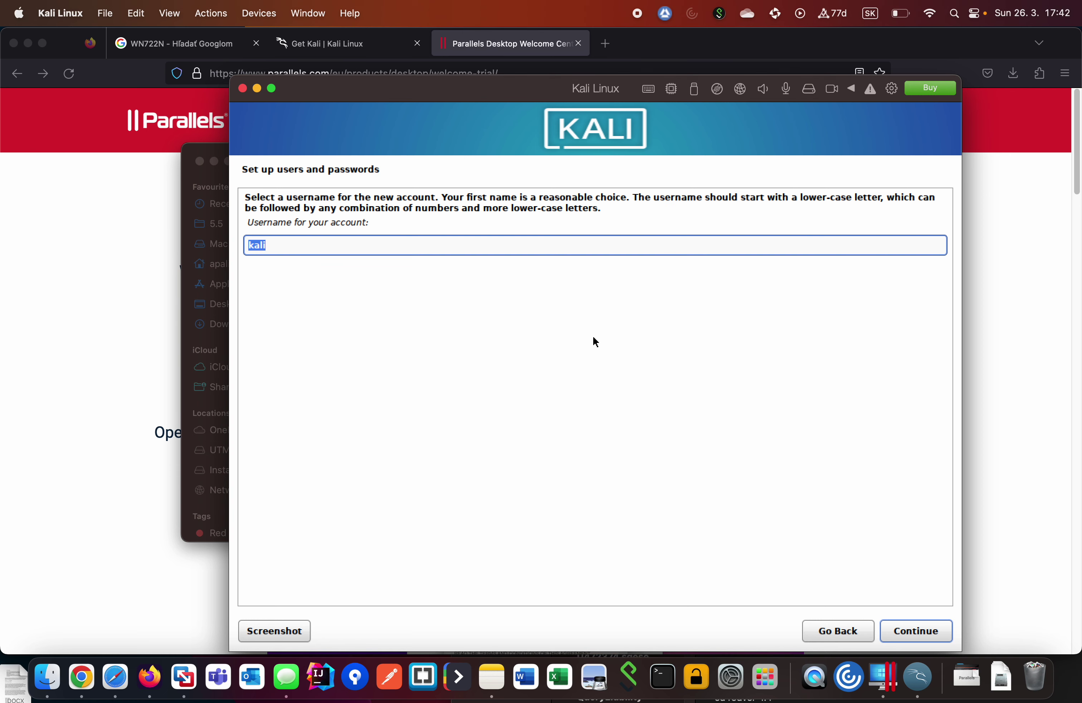
pyautogui.press('Return')
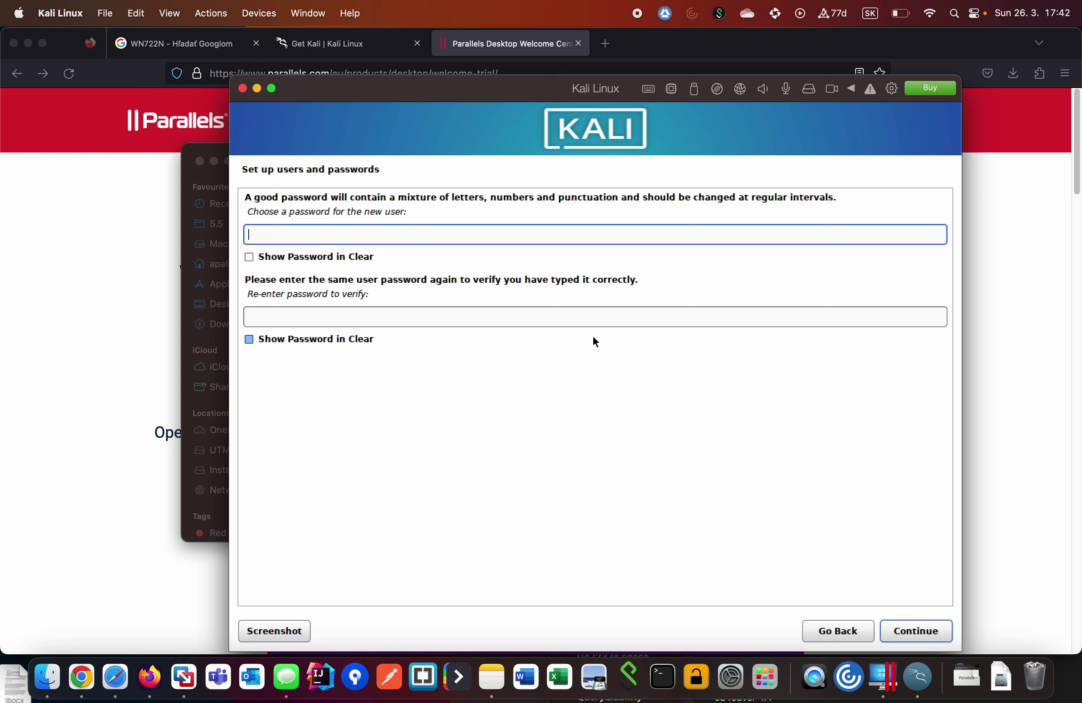
# Type the account password in both password fields and submit it.
pyautogui.write('•••••••••')
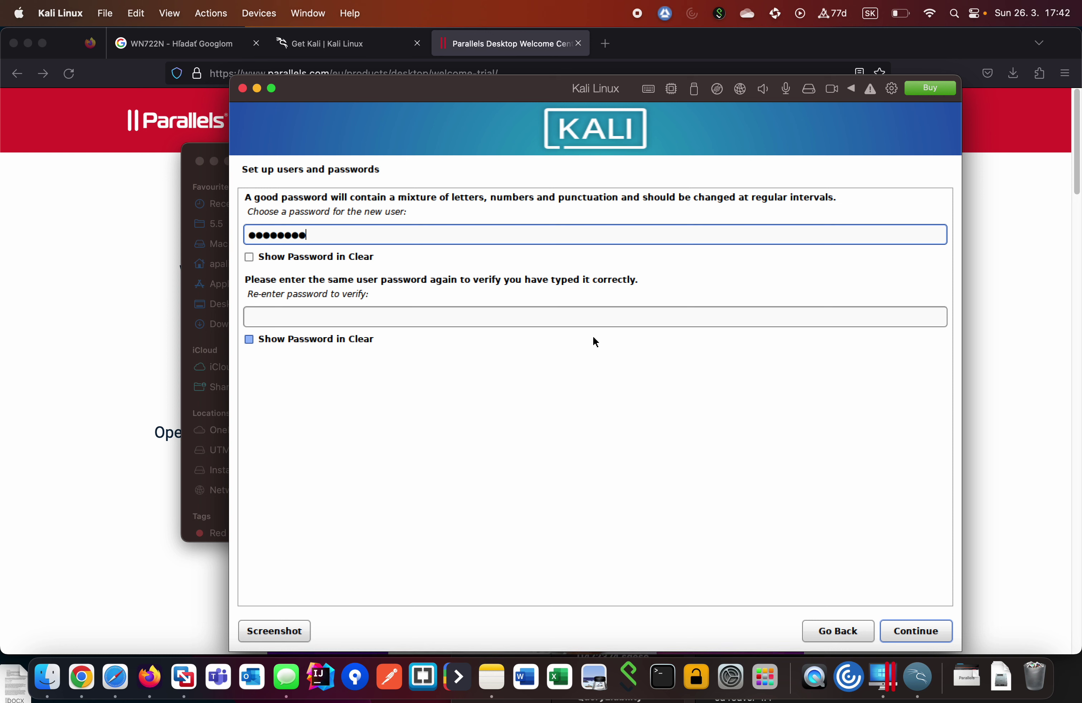
pyautogui.press('Tab')
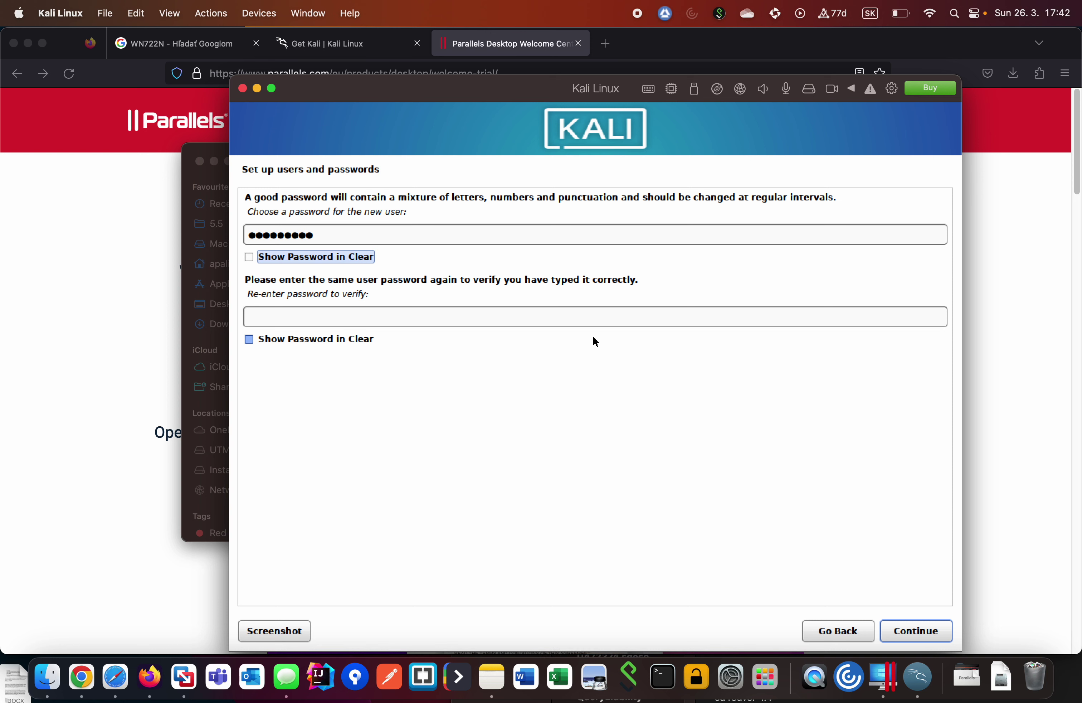
pyautogui.doubleClick(367, 240)
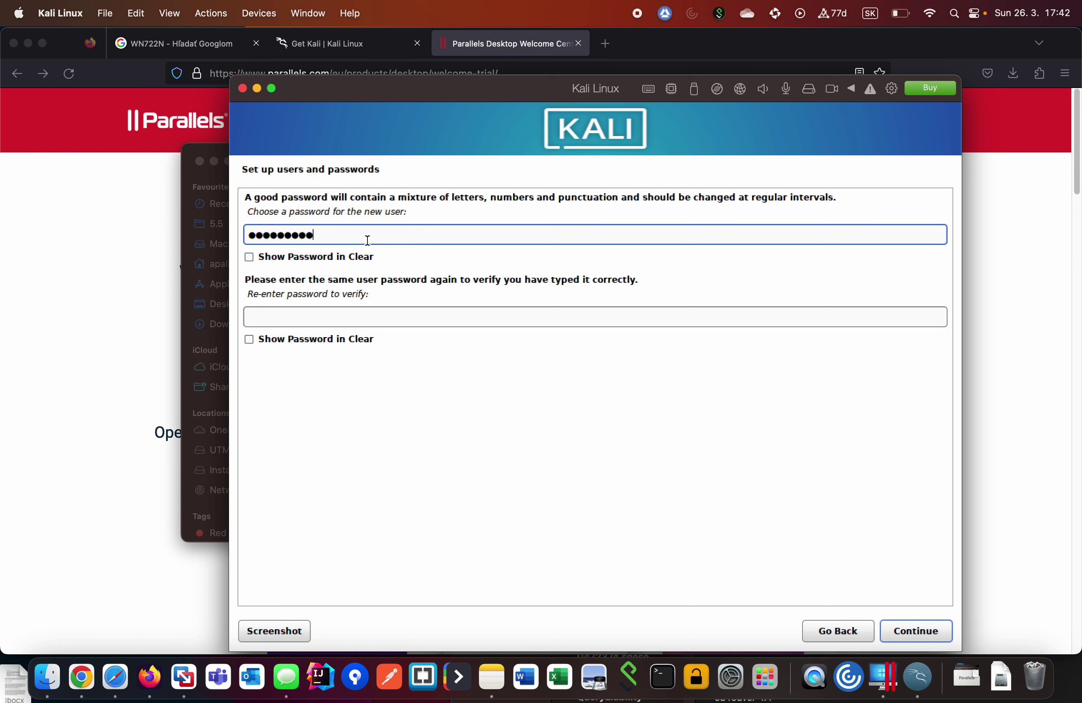
pyautogui.write('•••••••••')
pyautogui.press('Tab')
pyautogui.press('Tab')
pyautogui.write('•••••••••')
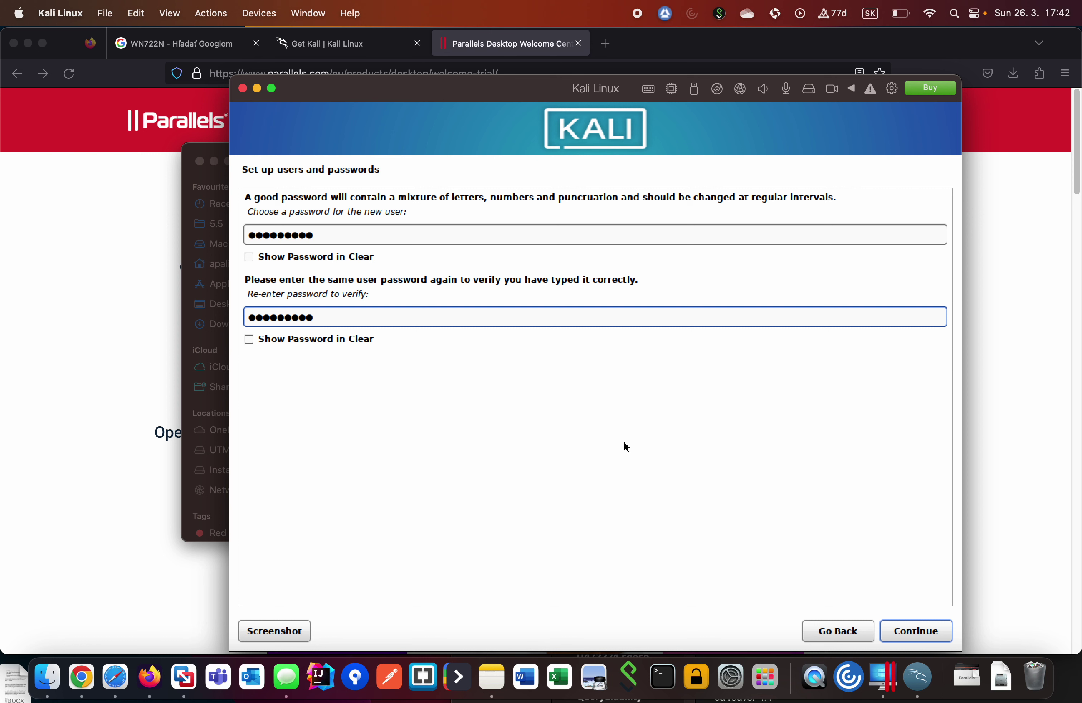
pyautogui.click(914, 633)
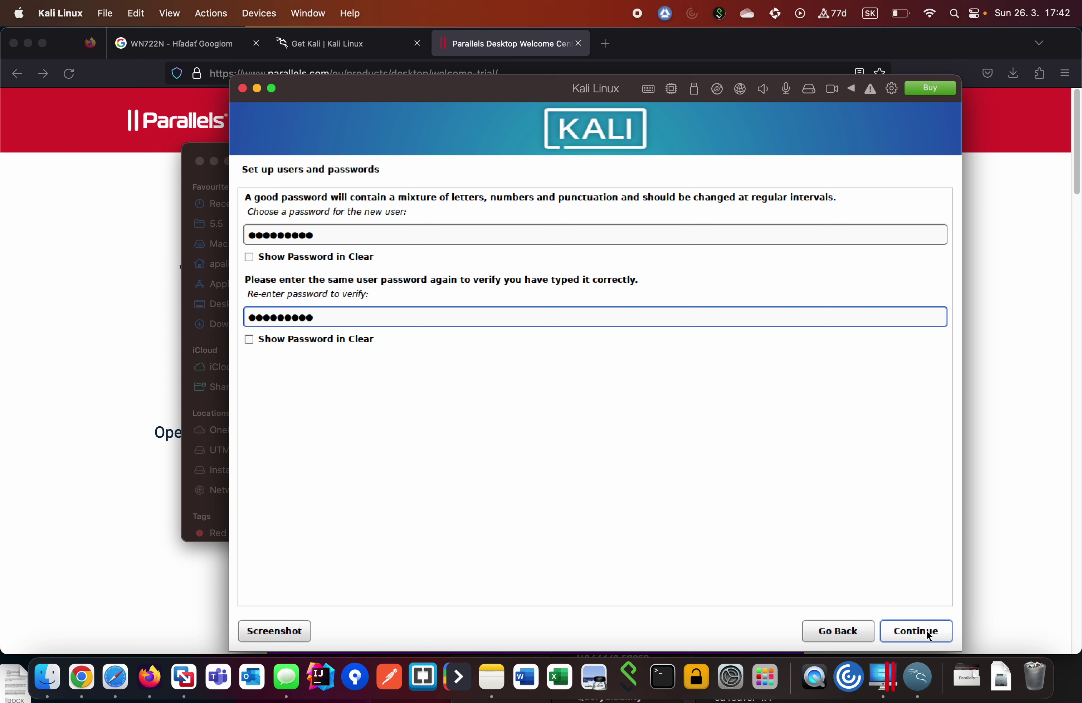
pyautogui.click(928, 634)
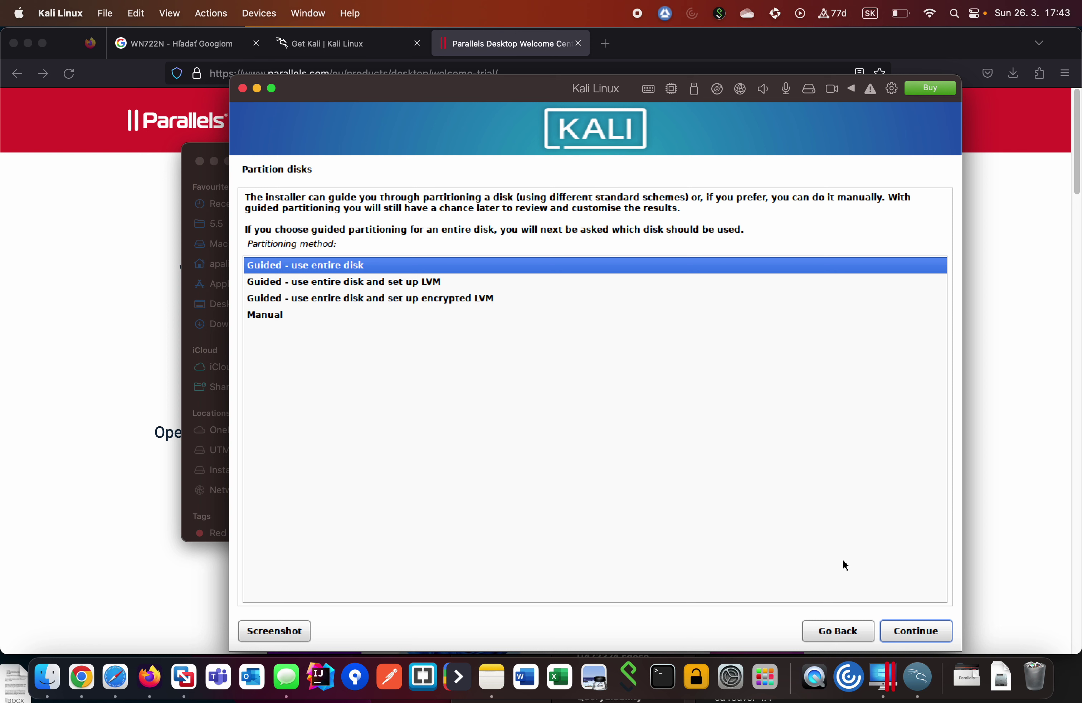
# Use guided partitioning of the whole disk with all files in one partition, and write the changes.
pyautogui.click(947, 632)
pyautogui.click(944, 634)
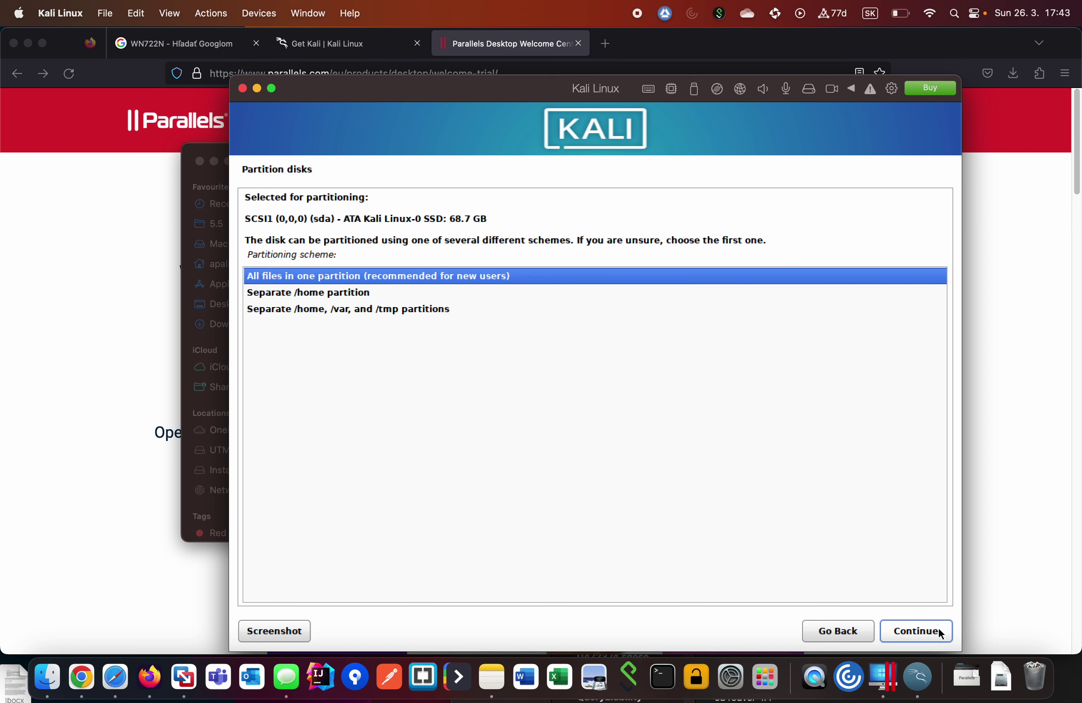
pyautogui.click(940, 631)
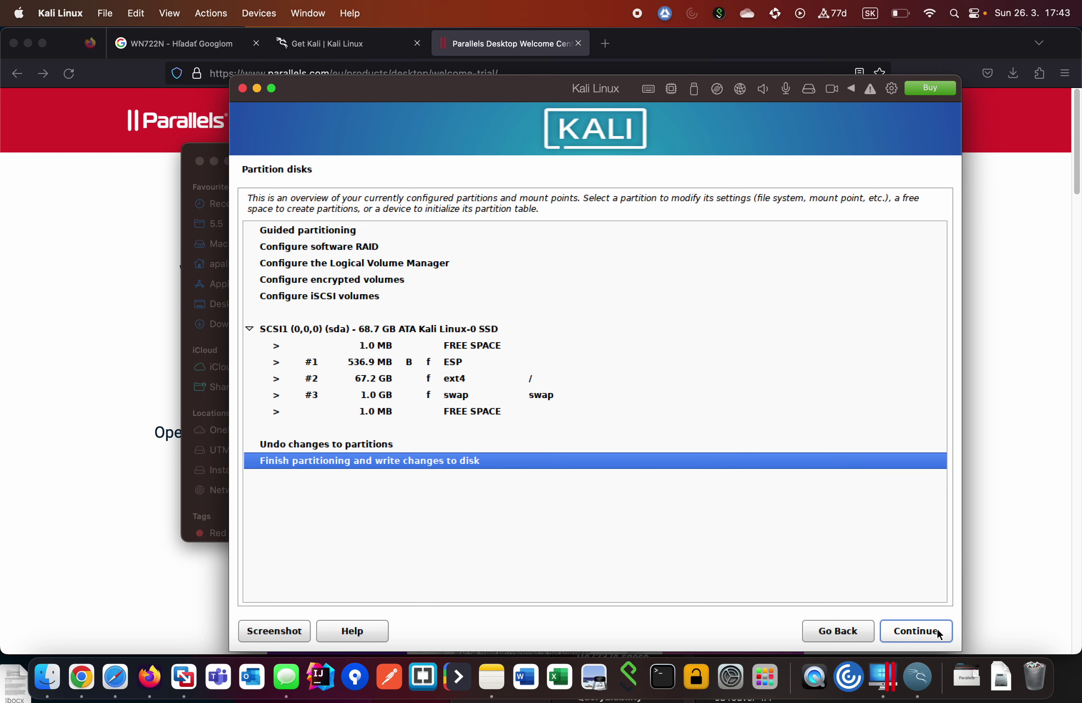
pyautogui.click(940, 633)
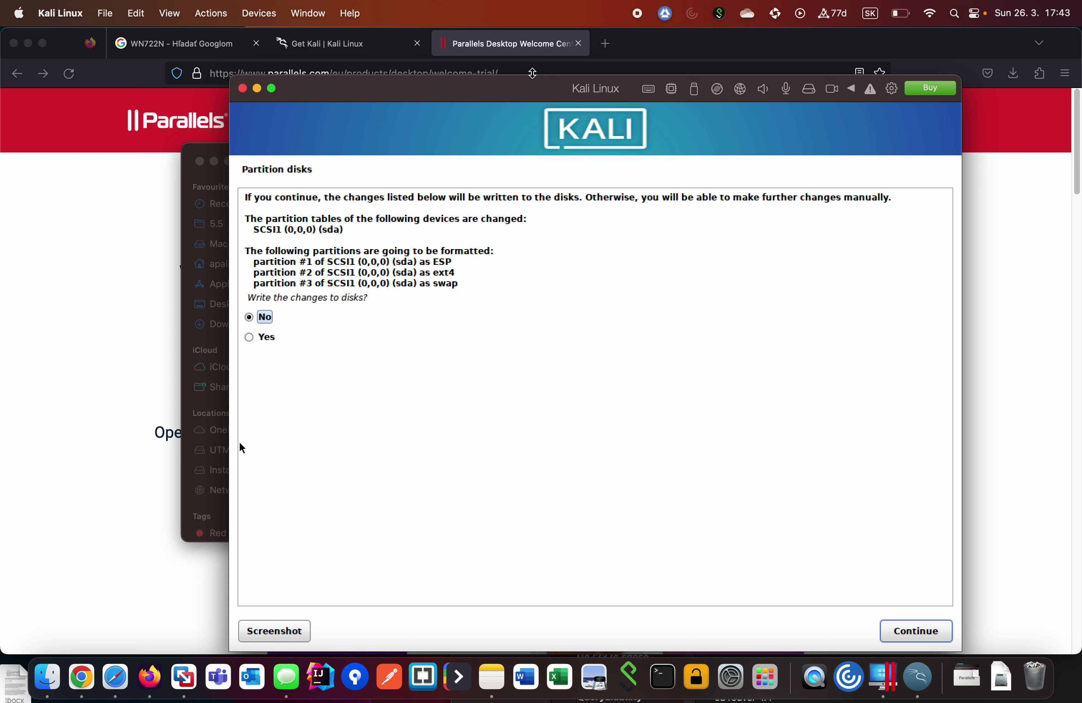
pyautogui.click(261, 339)
pyautogui.click(260, 338)
pyautogui.click(913, 632)
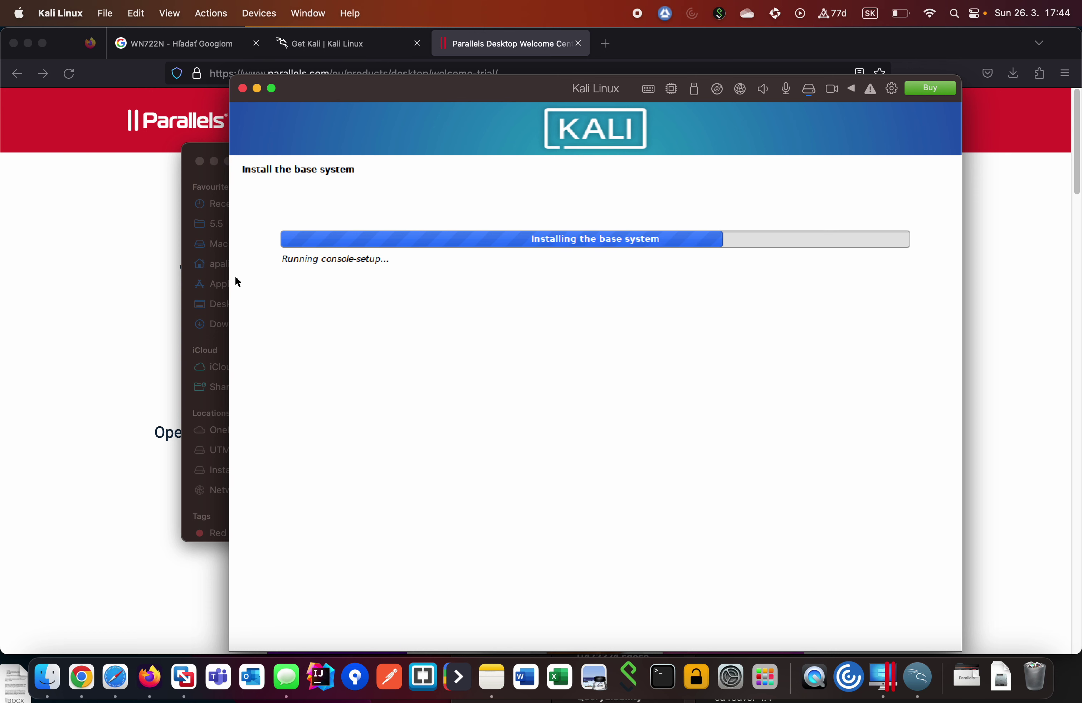
# Close the Finder window sitting behind the VM.
pyautogui.click(200, 160)
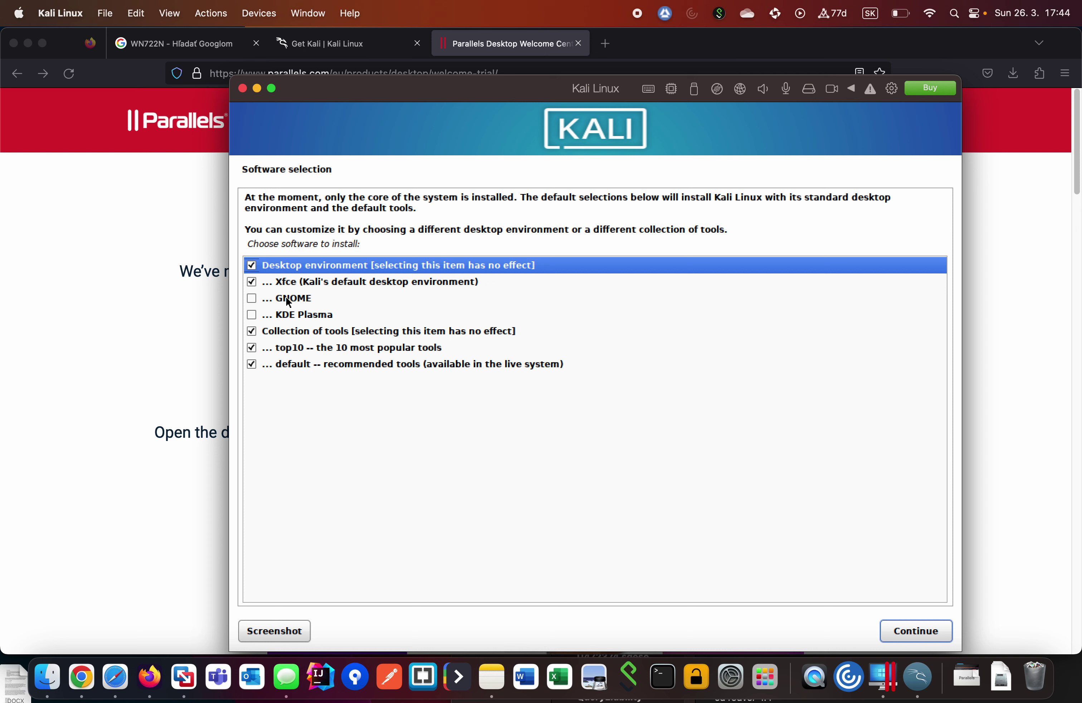
# Tick GNOME in Software selection, keeping Xfce, top10 and default tools checked.
pyautogui.click(252, 299)
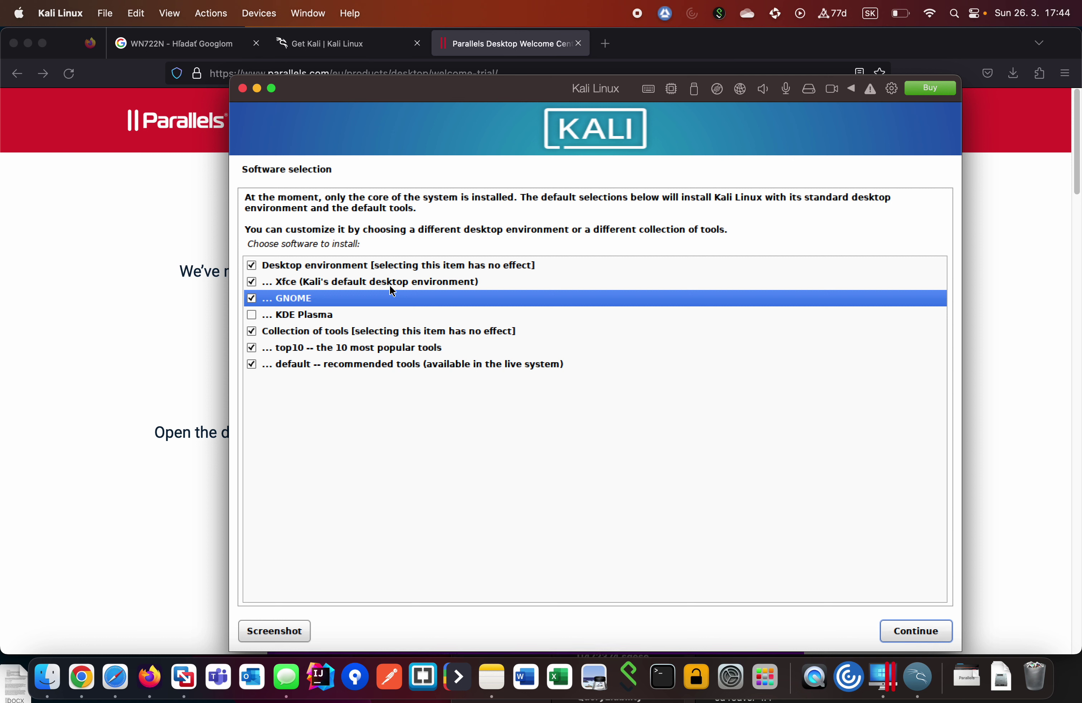
# Install the selected software and pick lightdm as the default display manager.
pyautogui.click(908, 637)
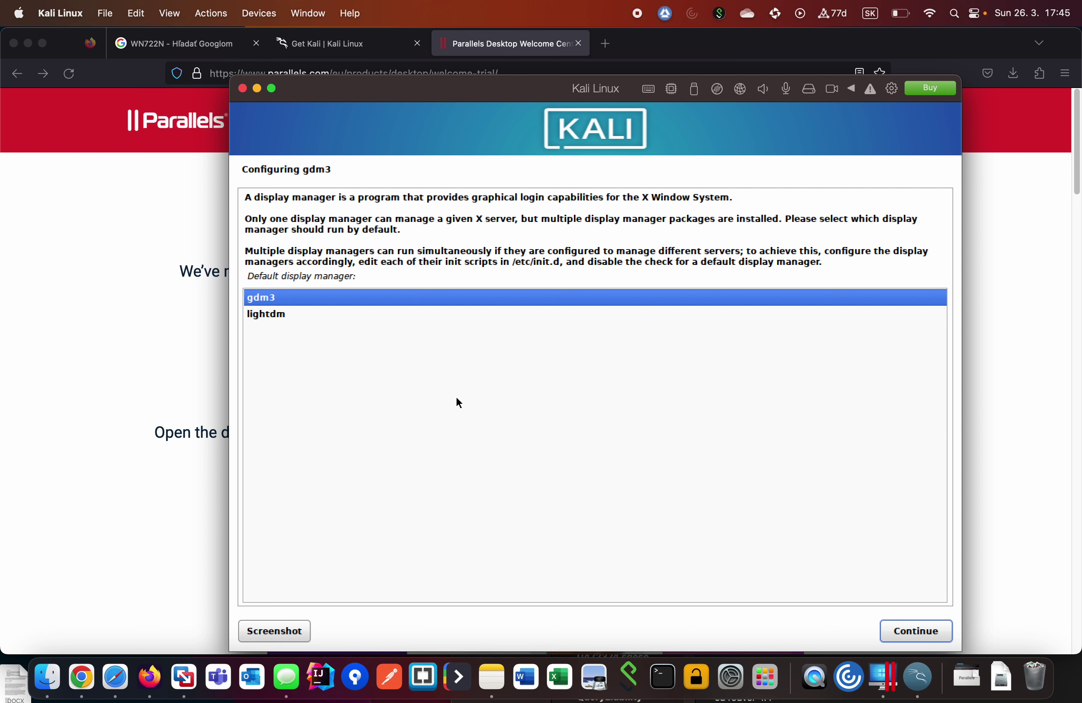
pyautogui.press('Down')
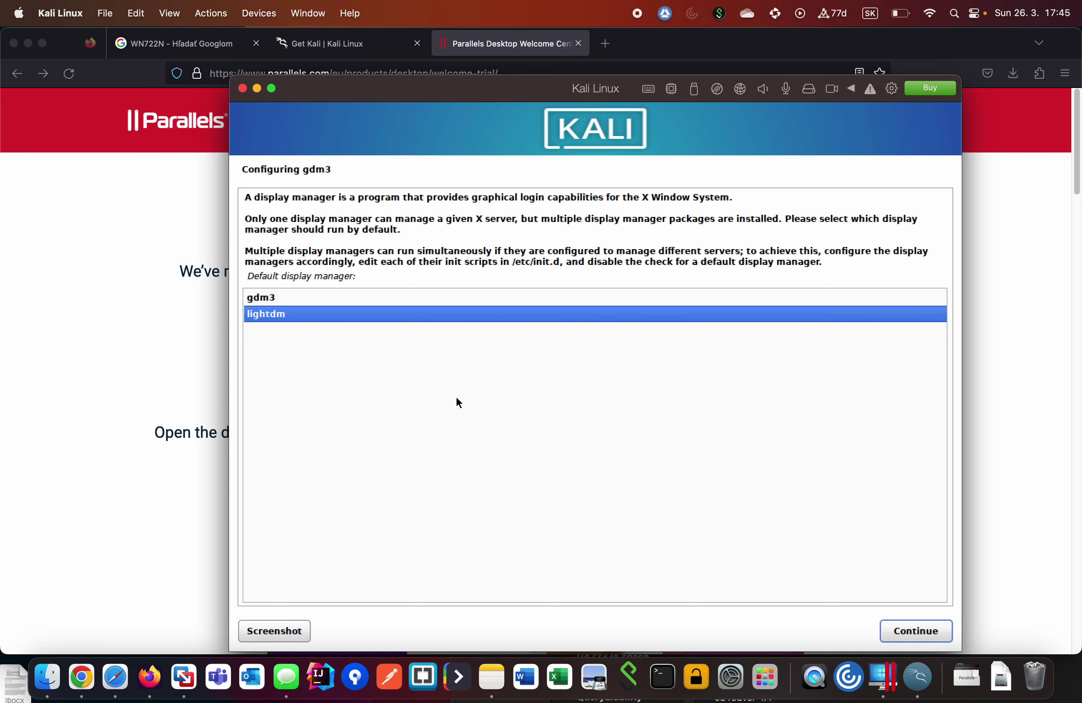
pyautogui.press('Return')
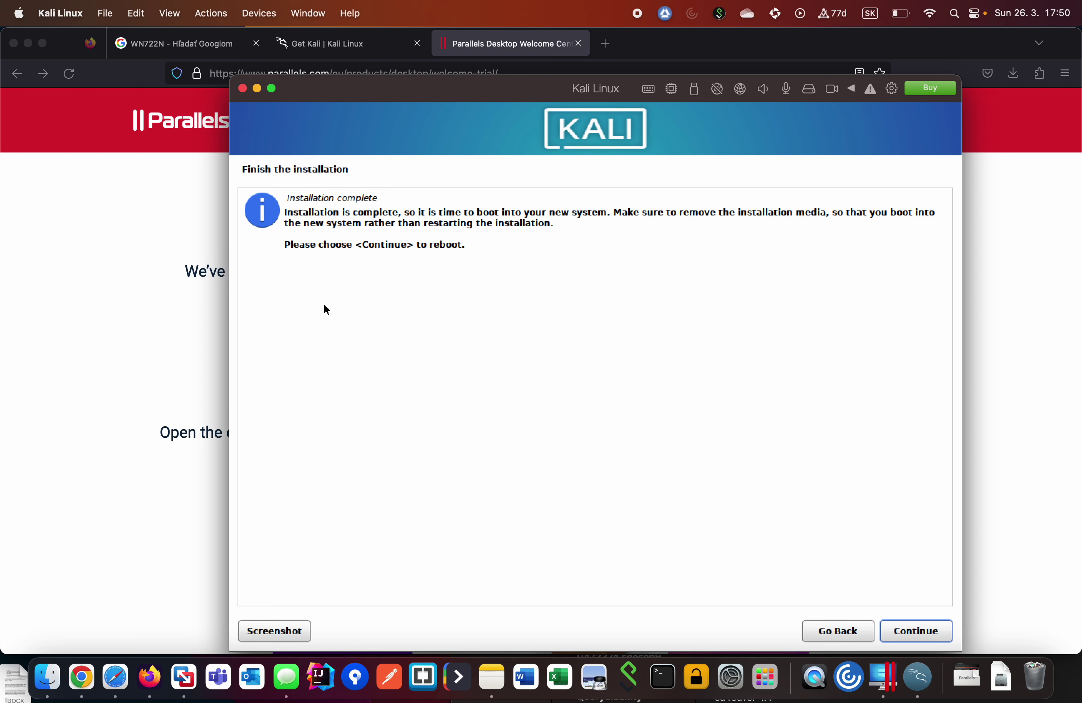
# Continue from the Installation complete screen to reboot into the installed Kali system.
pyautogui.click(922, 637)
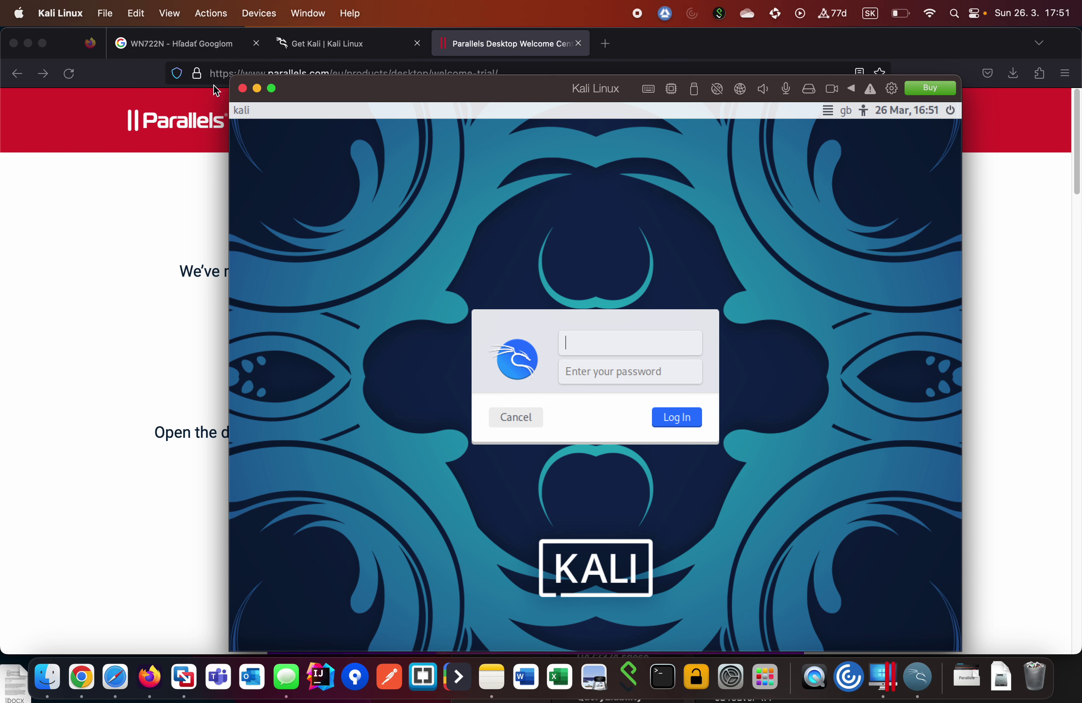
# Stretch the Kali VM window left, right and up, then zoom it to fill the screen.
pyautogui.moveTo(230, 90); pyautogui.dragTo(13, 89)
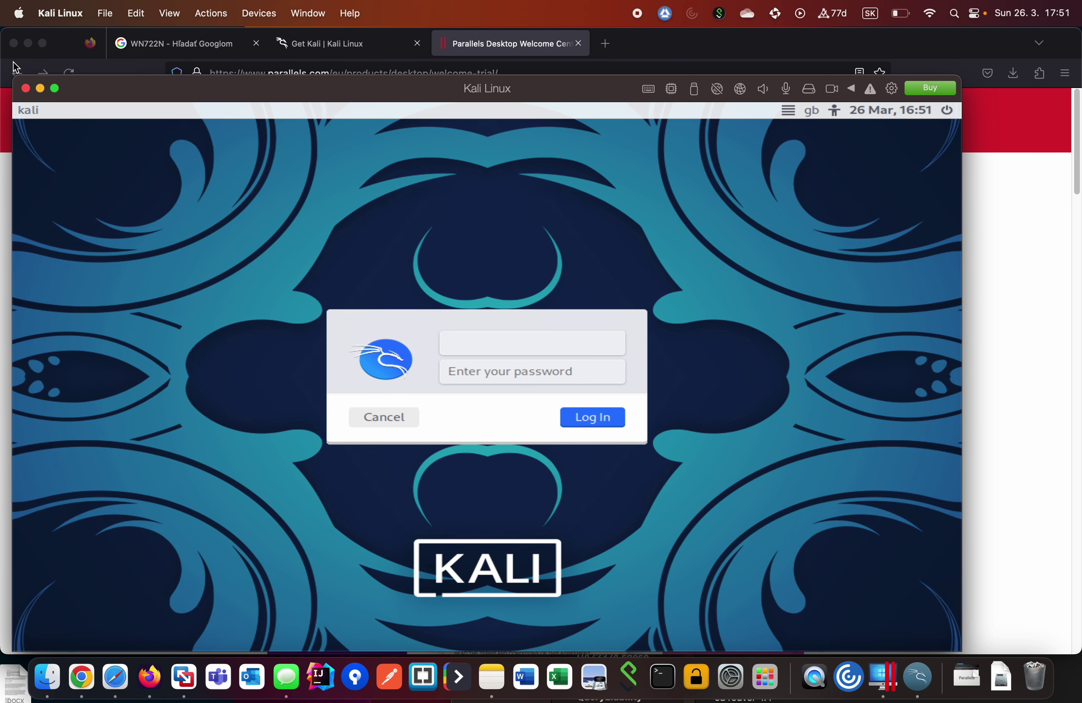
pyautogui.moveTo(962, 115); pyautogui.dragTo(1080, 114)
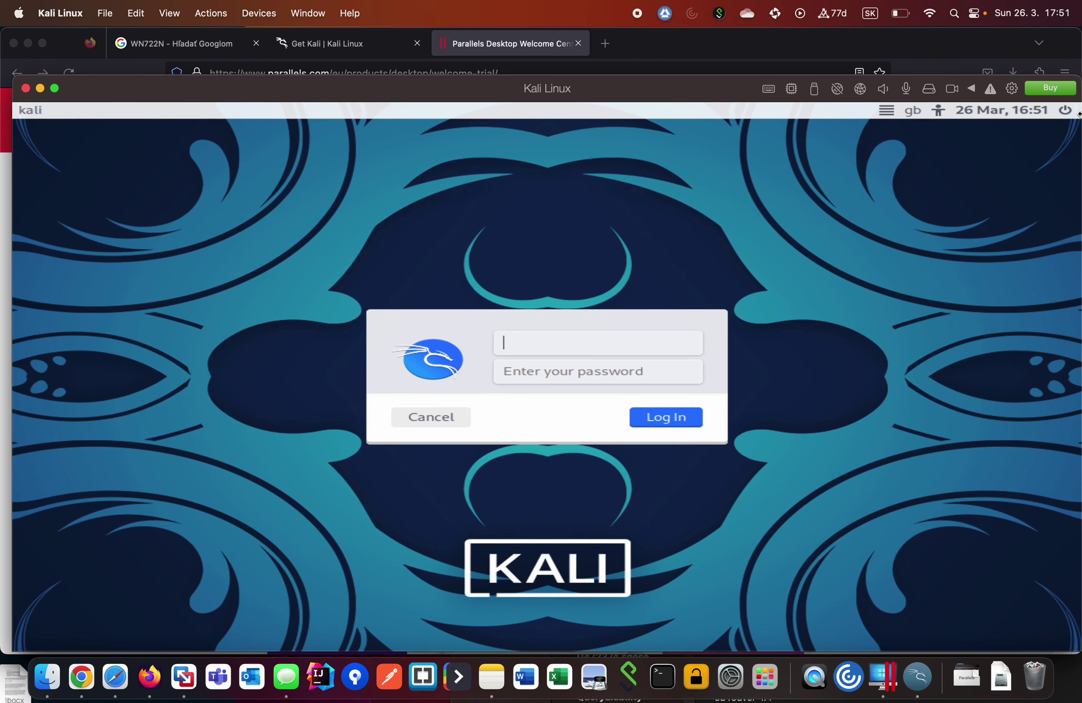
pyautogui.moveTo(754, 77); pyautogui.dragTo(753, 37)
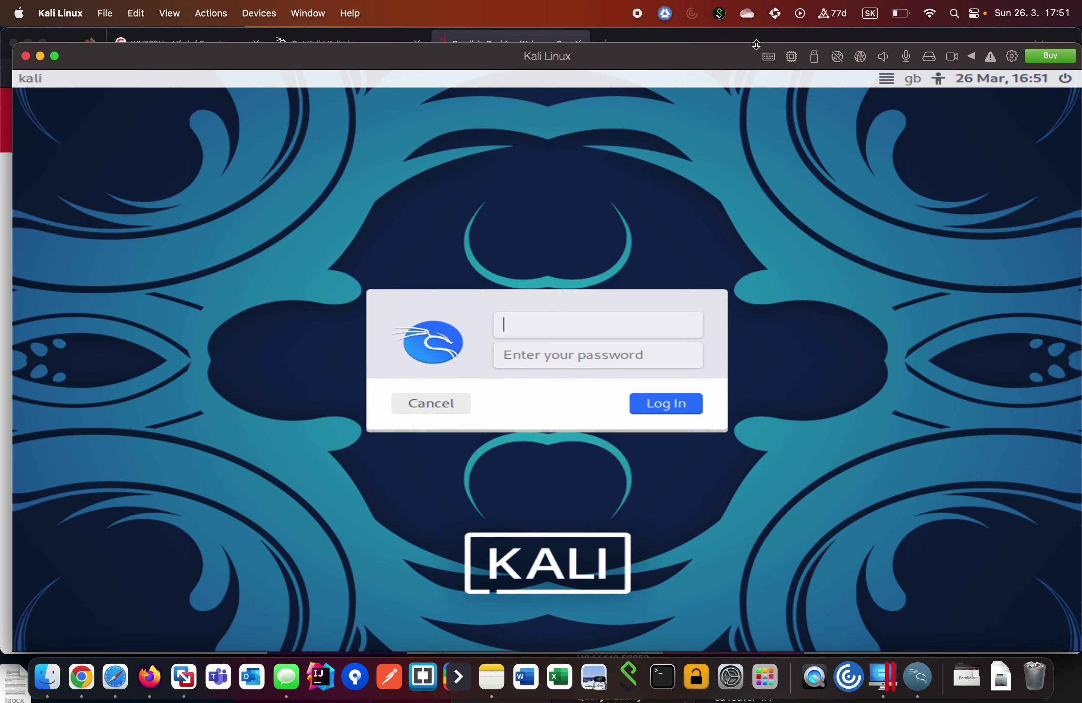
pyautogui.doubleClick(708, 55)
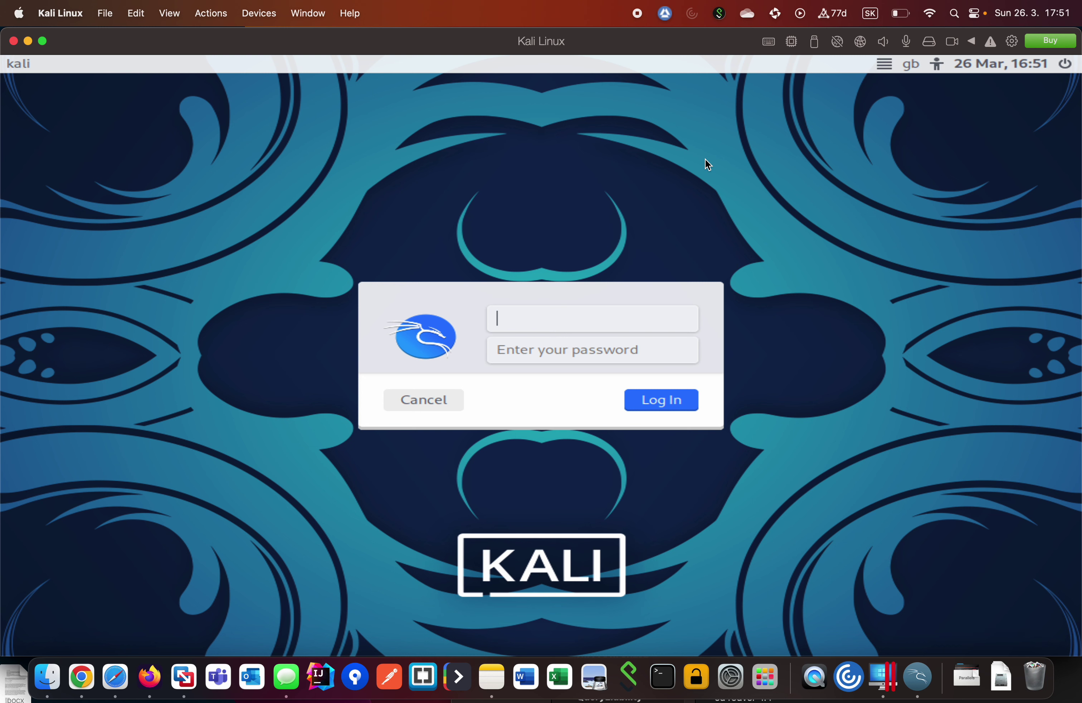
# Log in as user kali with the account password to reach the Xfce desktop.
pyautogui.write('kali')
pyautogui.press('Tab')
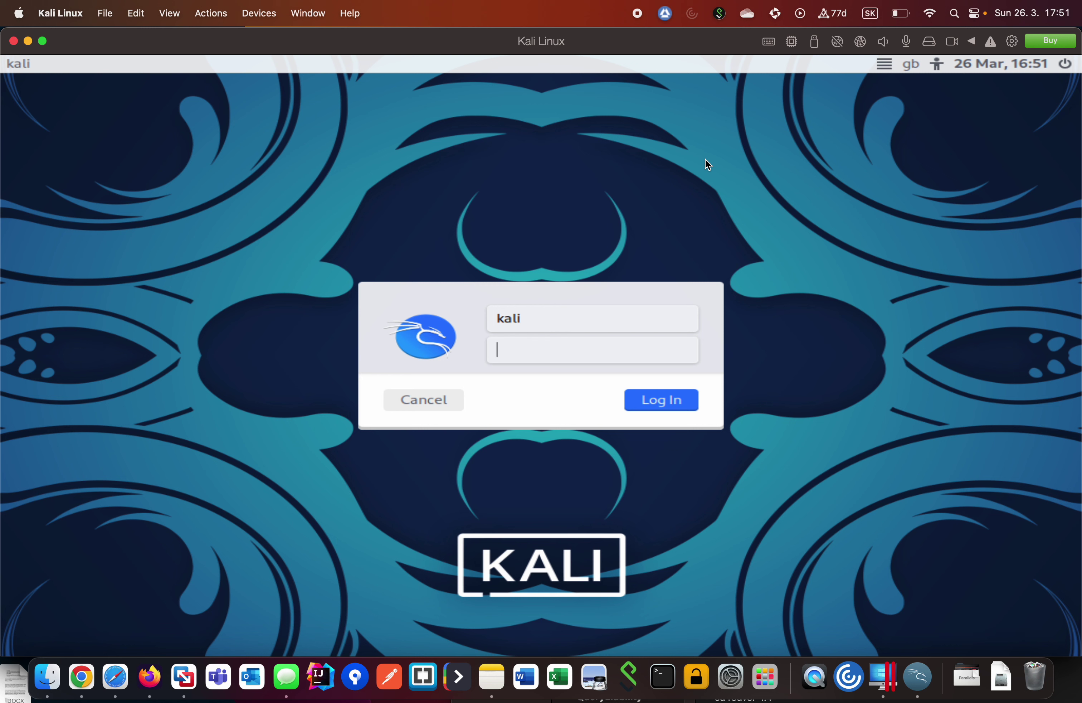
pyautogui.write('**********')
pyautogui.press('Return')
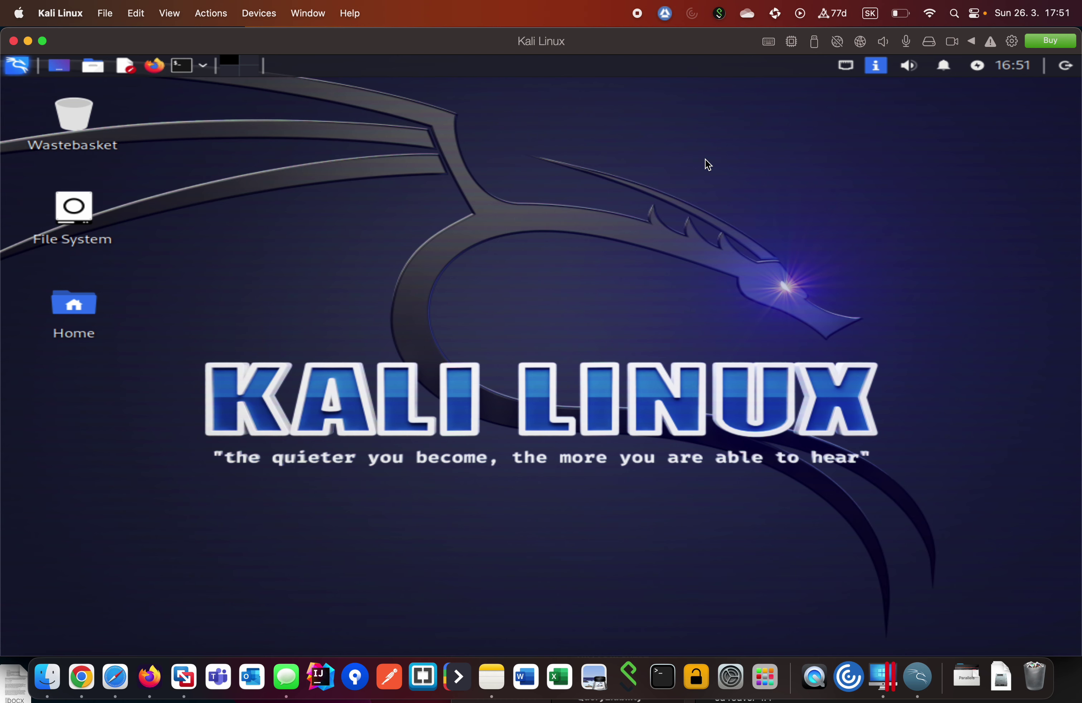
# Unzoom the Kali VM window, shrink it from the top-left corner, and move it up-left.
pyautogui.doubleClick(350, 44)
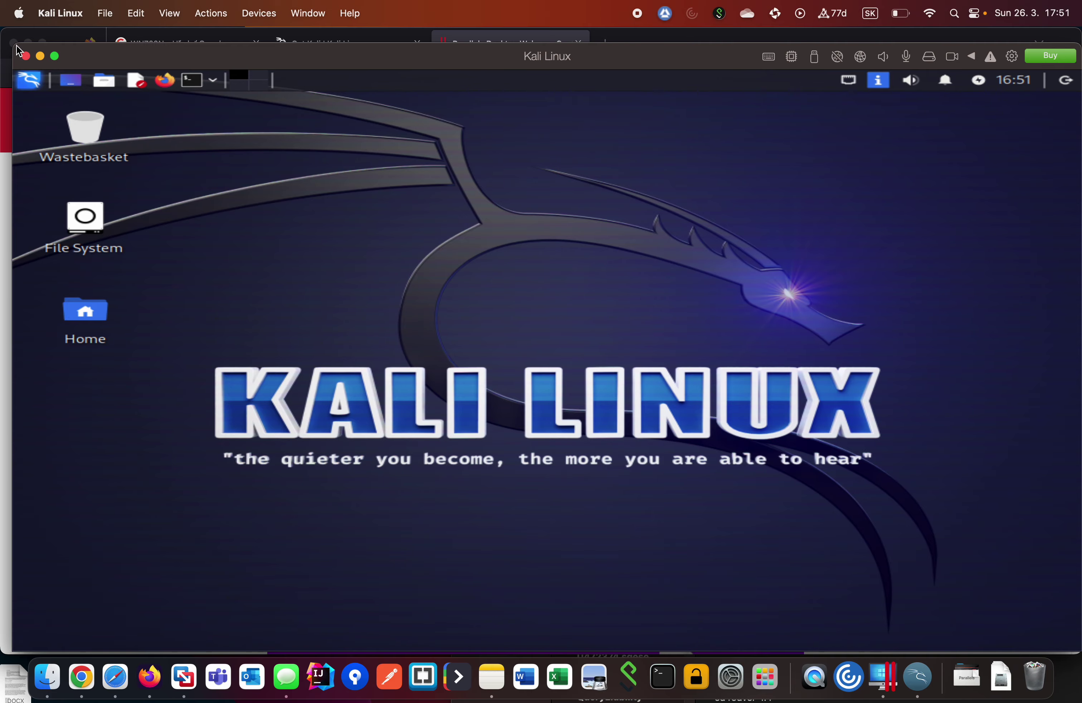
pyautogui.moveTo(19, 50); pyautogui.dragTo(212, 88)
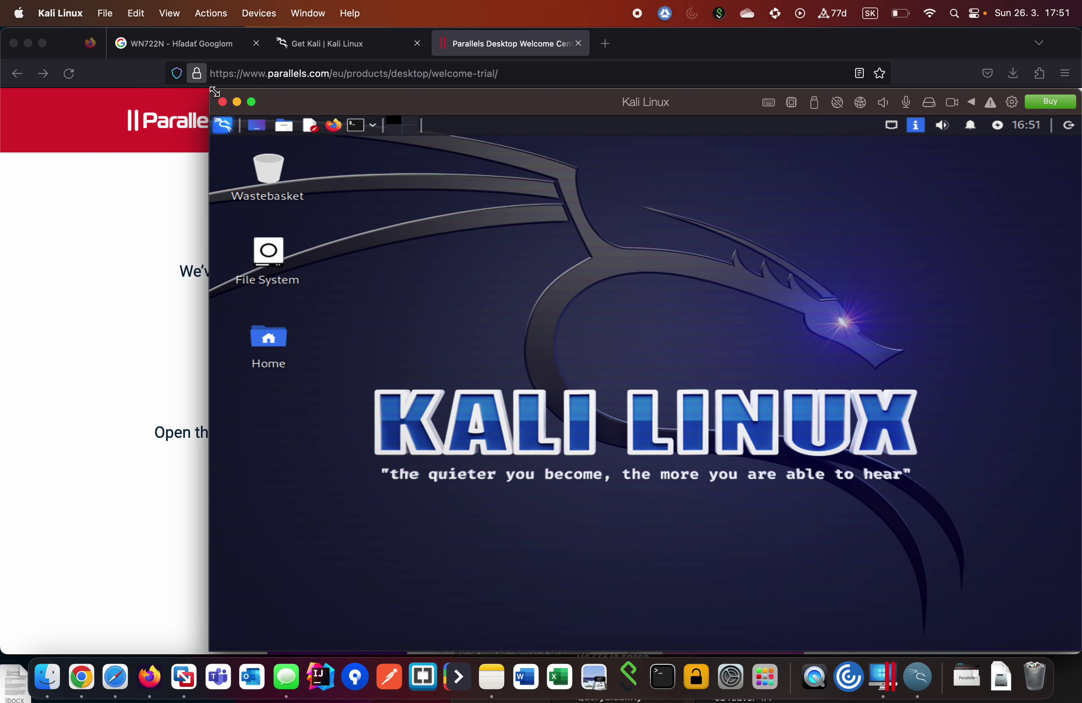
pyautogui.moveTo(466, 106); pyautogui.dragTo(388, 93)
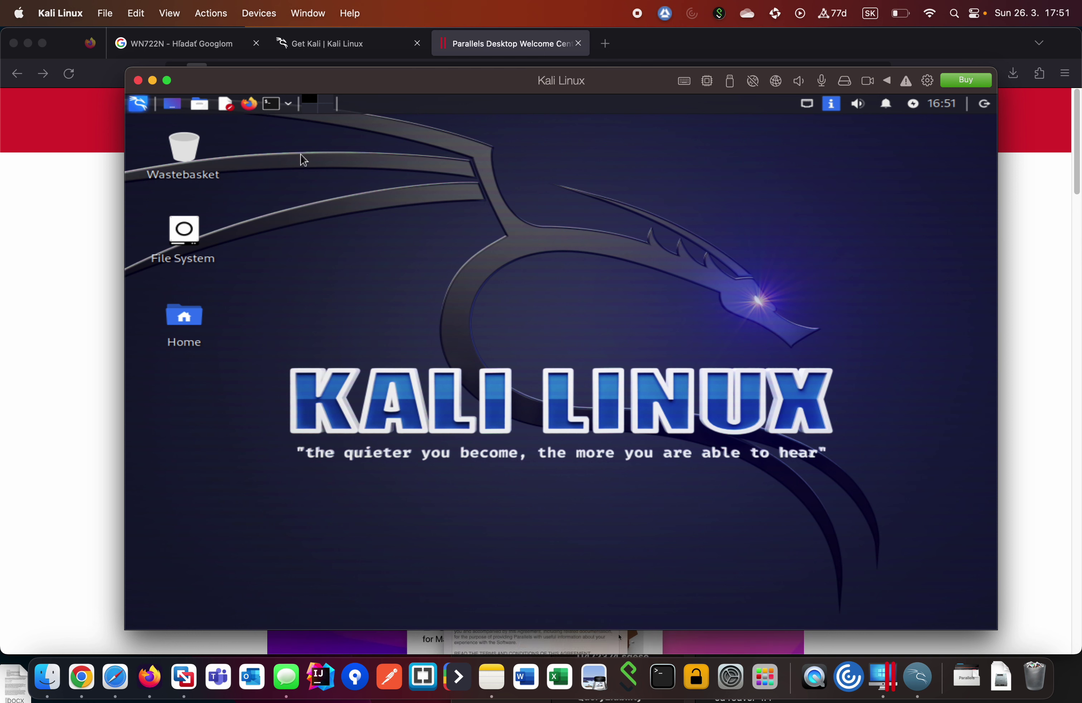
# Open a Kali terminal and show the Mac's LINUX KALI note with the rtl8188eus driver commands.
pyautogui.click(272, 103)
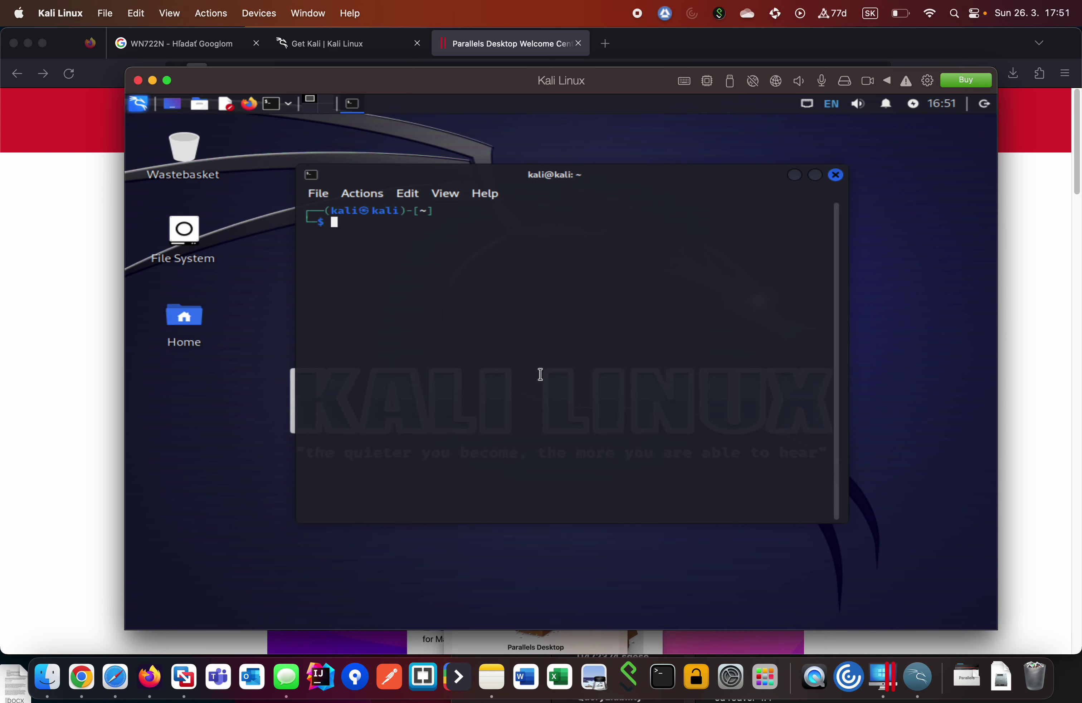
pyautogui.click(492, 677)
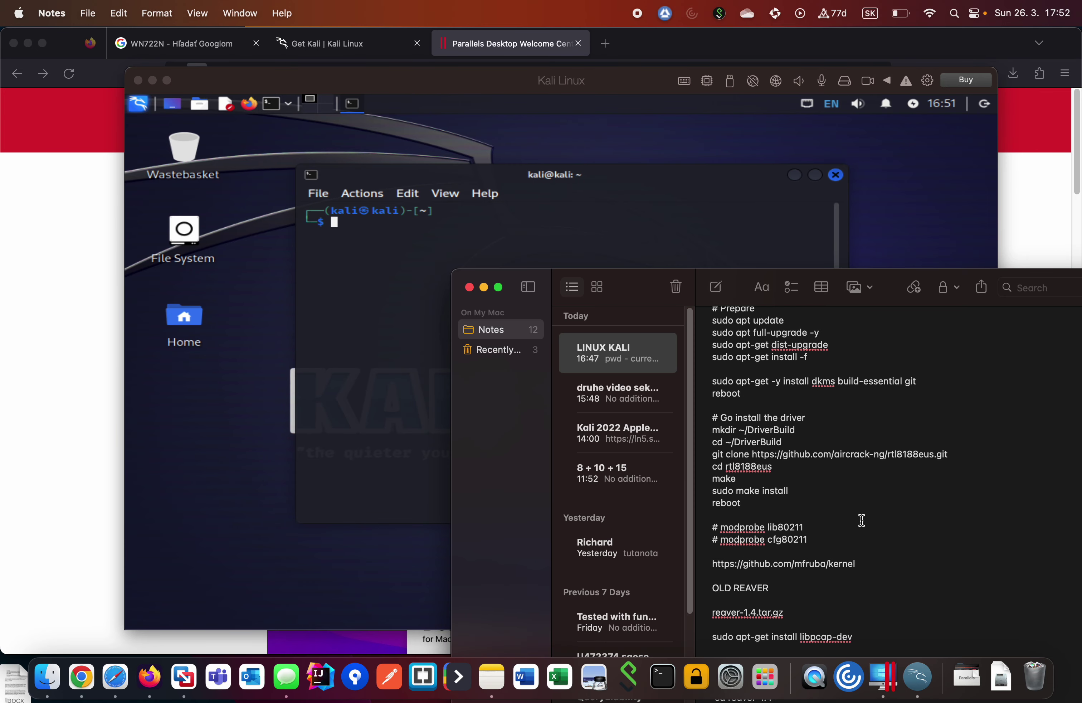
pyautogui.scroll(-3, 860, 521)
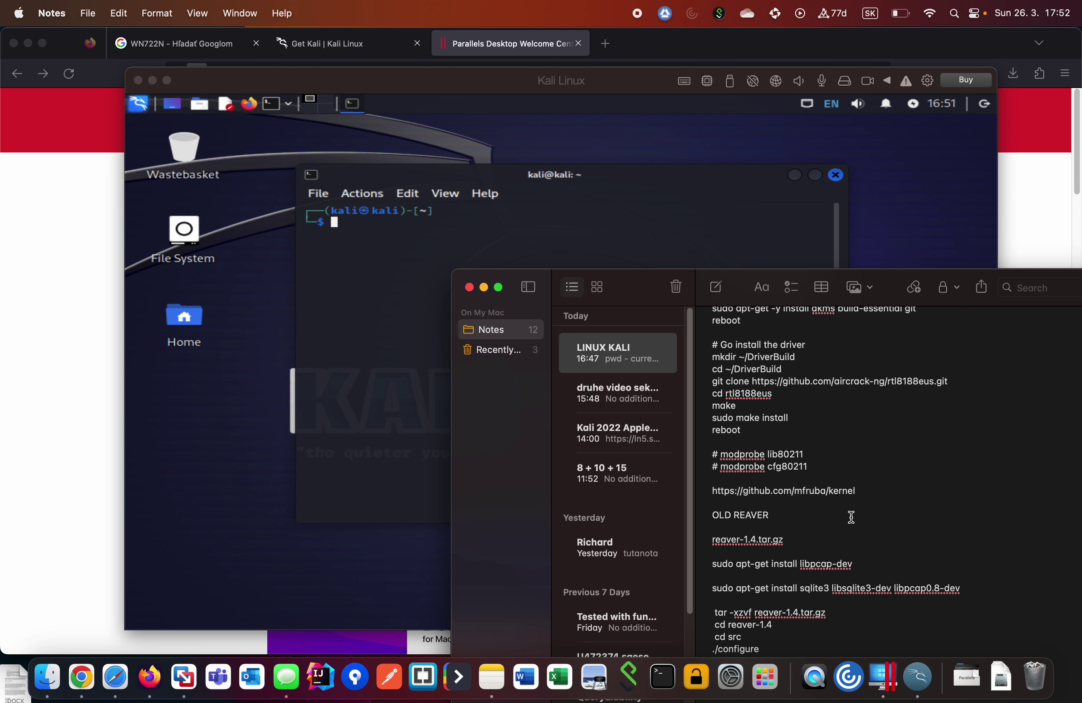
pyautogui.scroll(5, 852, 517)
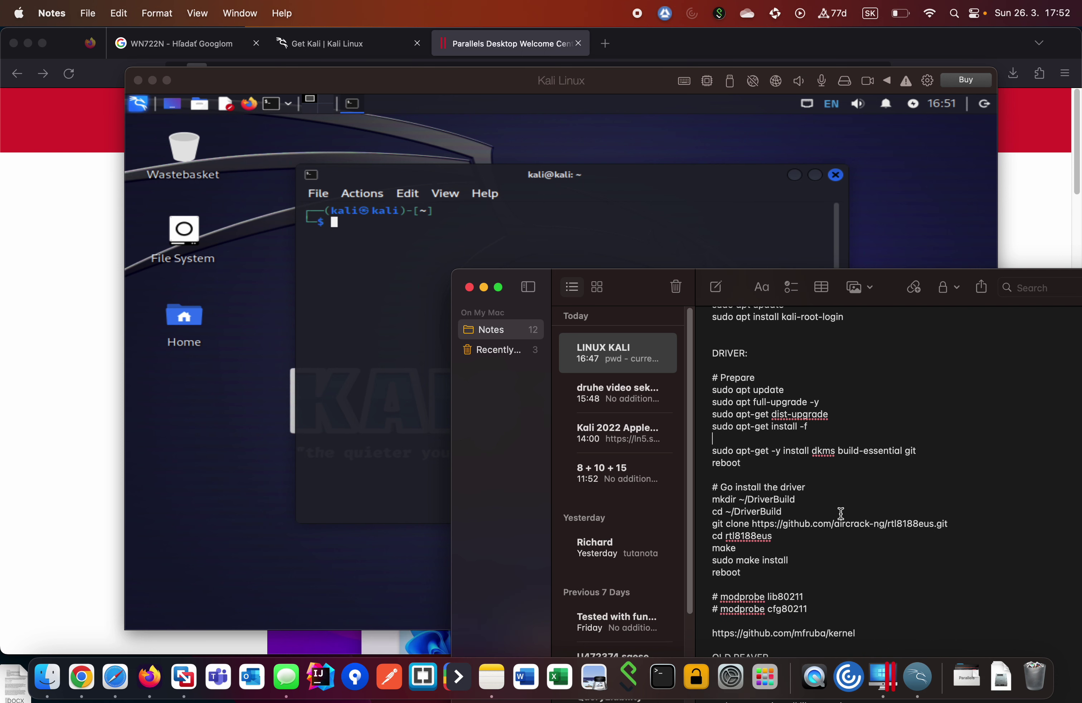
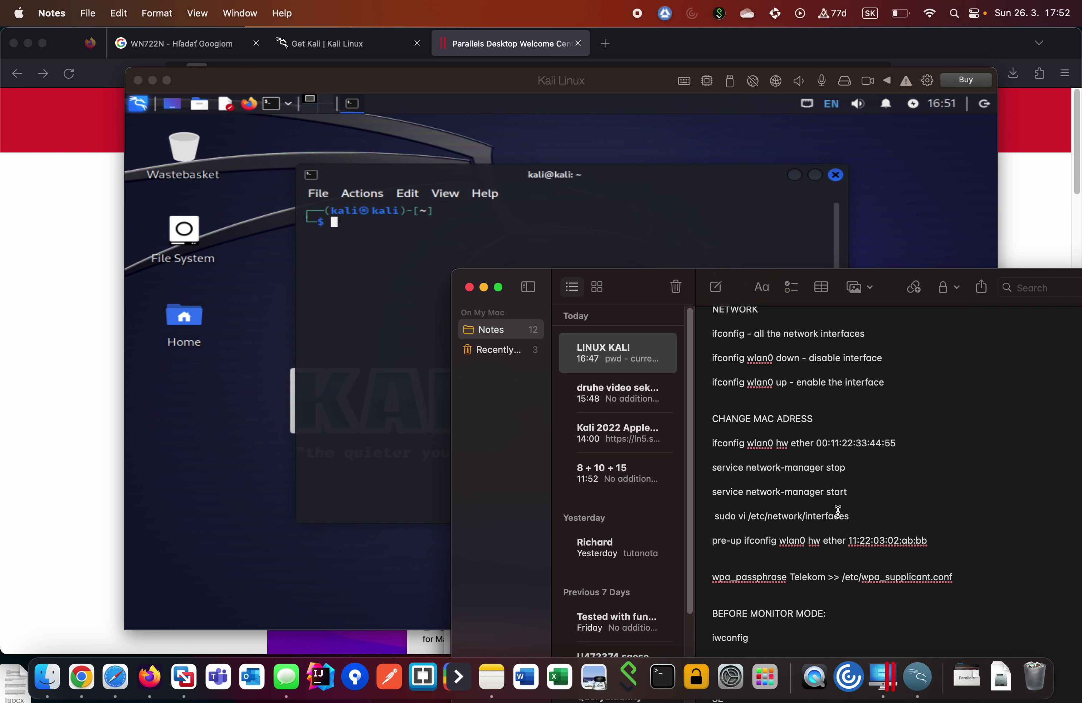
# Scroll the LINUX KALI note down to the aireplay-ng, WEP cracking and WPA password commands.
pyautogui.scroll(5, 838, 511)
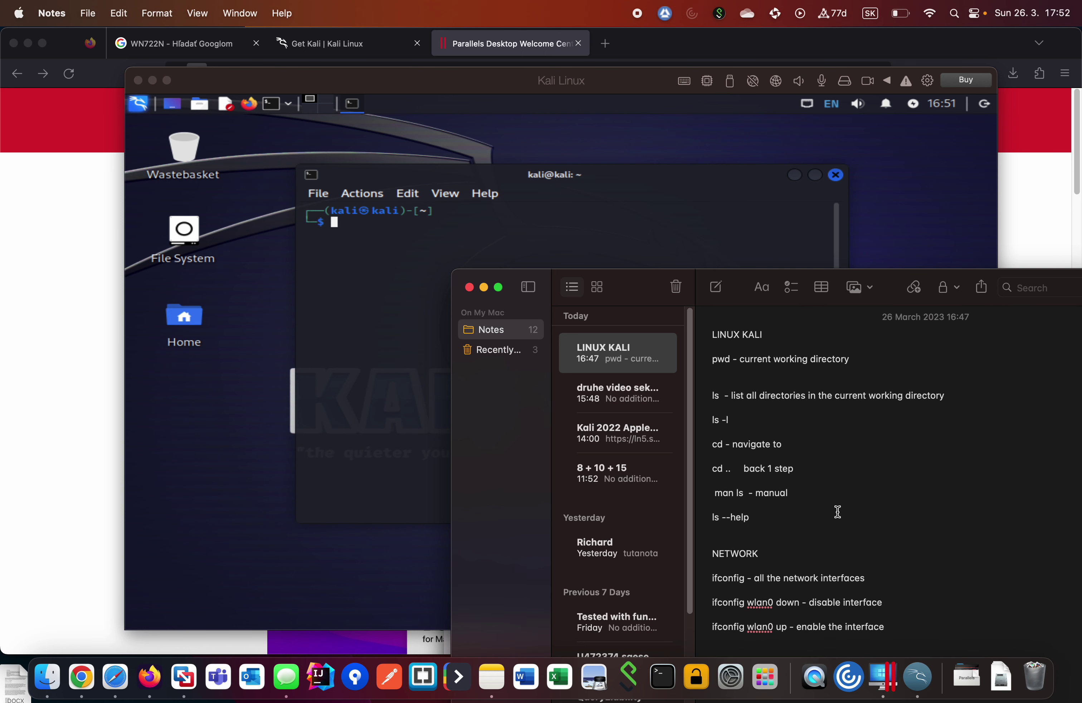
pyautogui.scroll(-5, 838, 511)
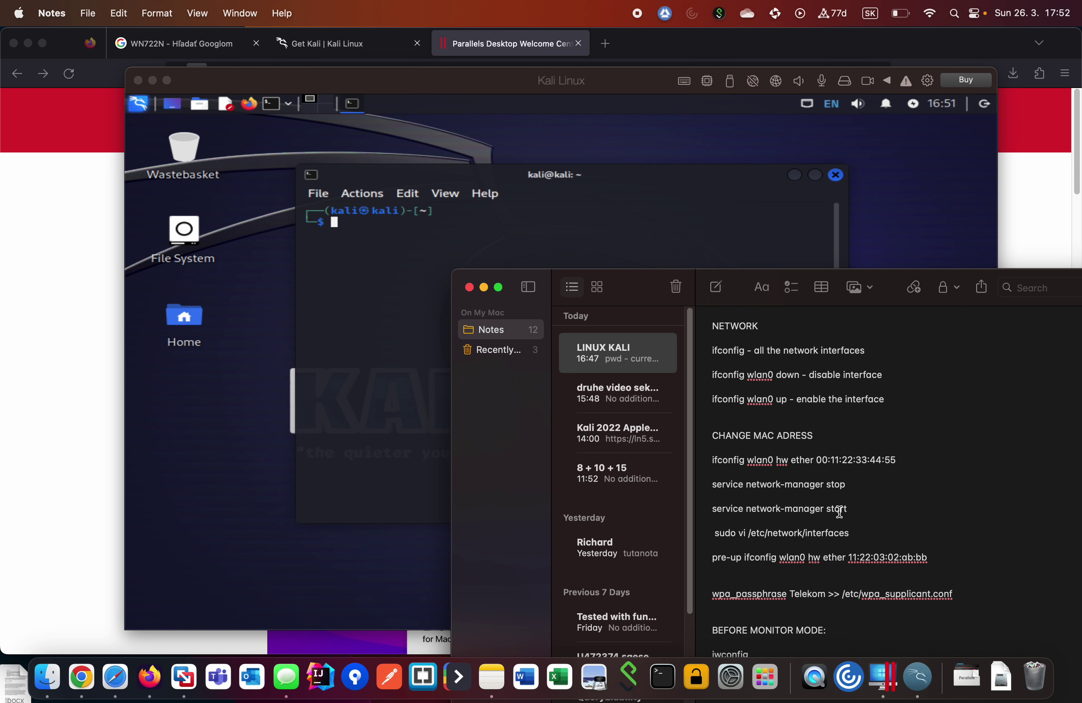
pyautogui.scroll(-5, 840, 511)
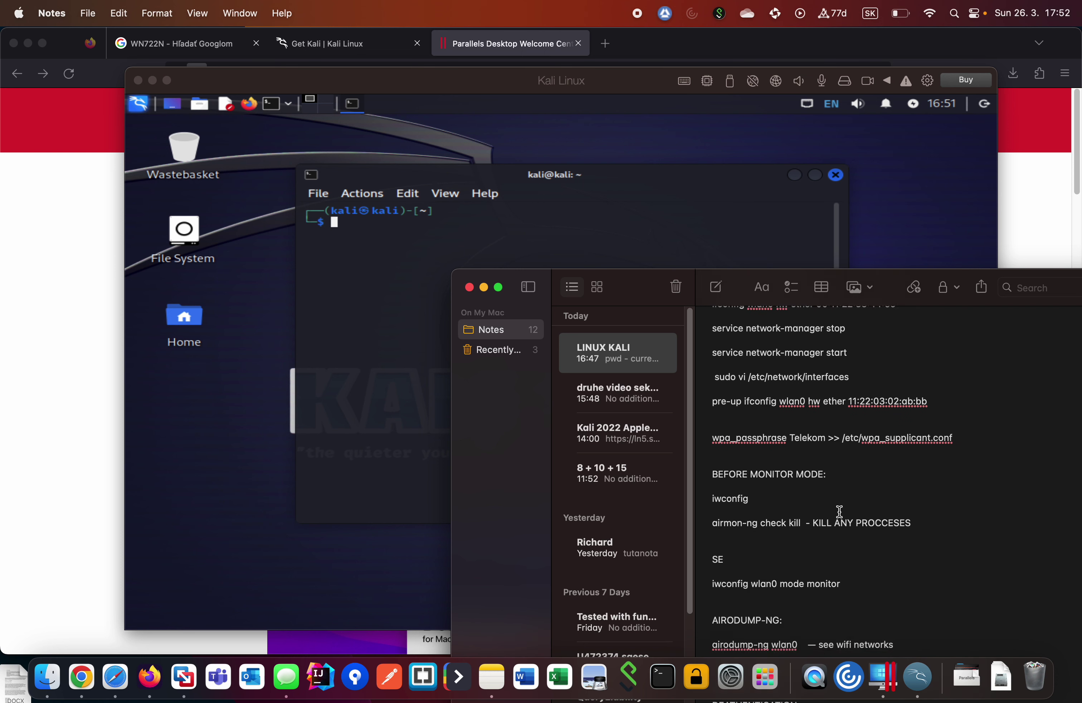
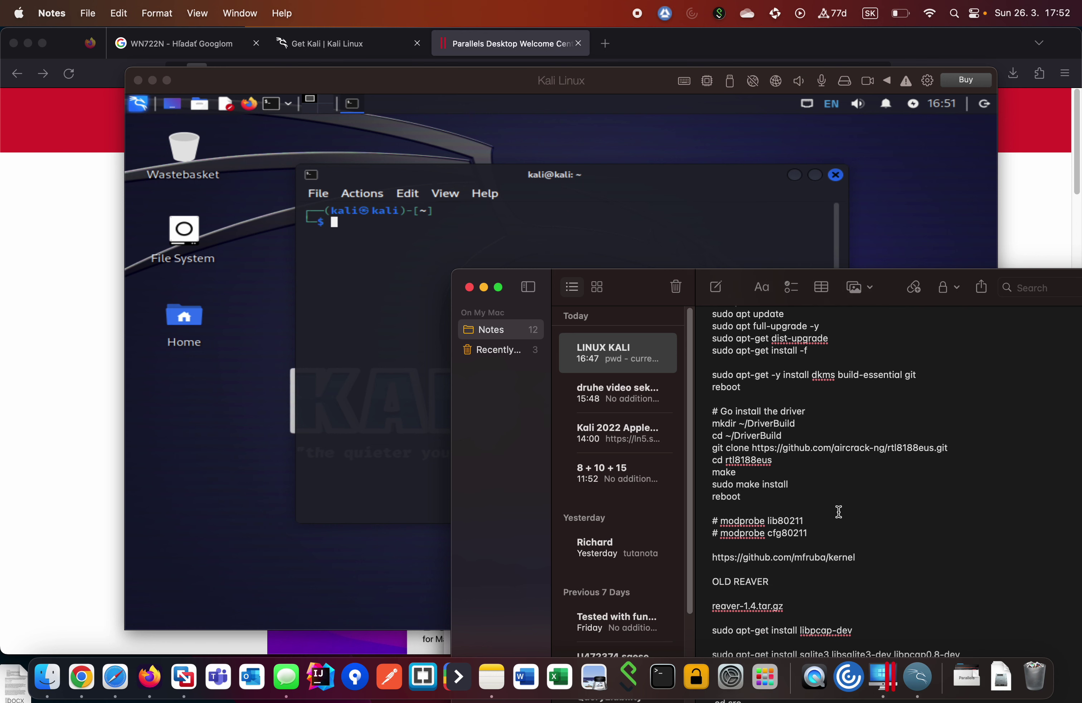
# Scroll the LINUX KALI note further down to the Reaver build lines.
pyautogui.scroll(-3, 839, 511)
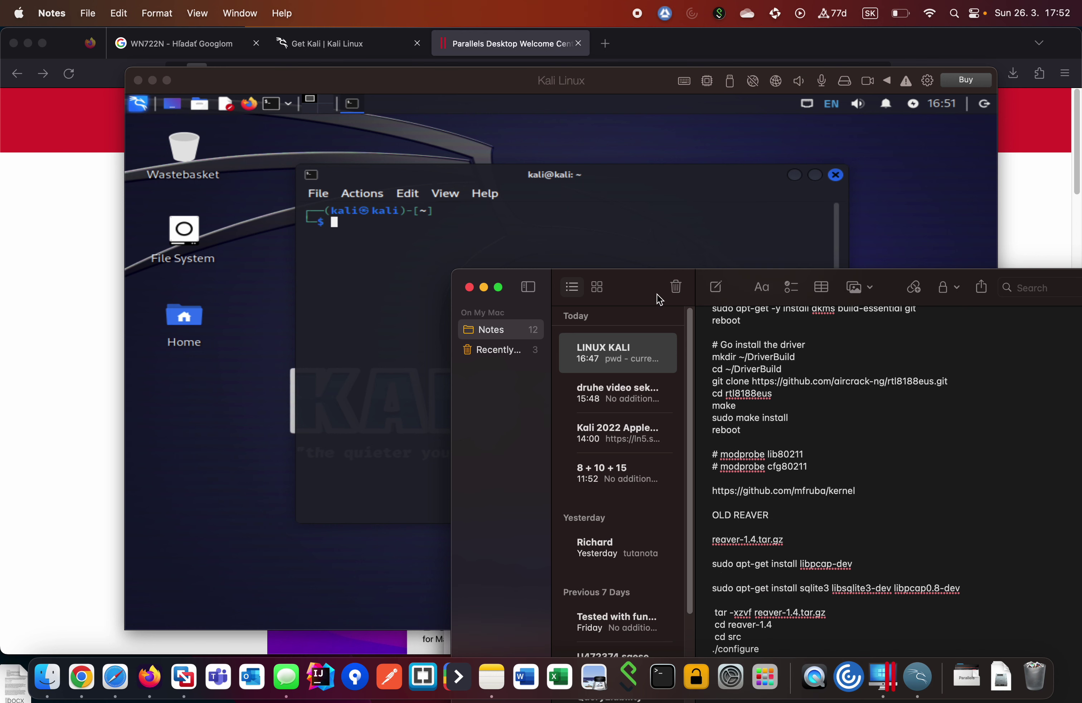
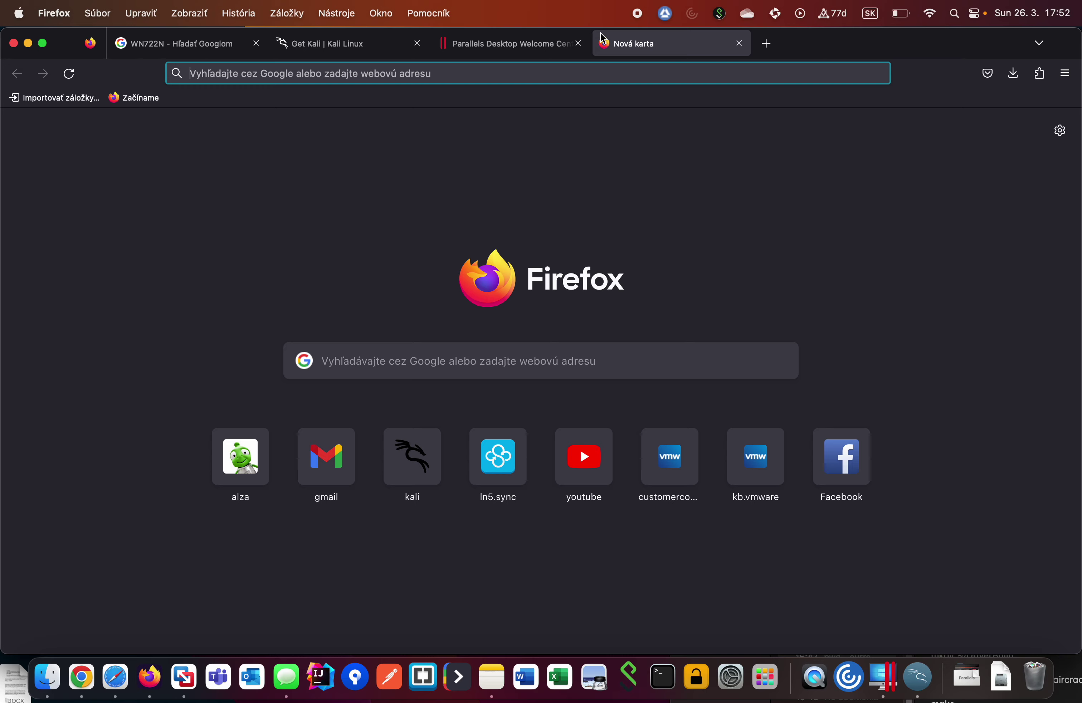
# Search Google for 'change password kjali for root'.
pyautogui.write('change password kjali for root')
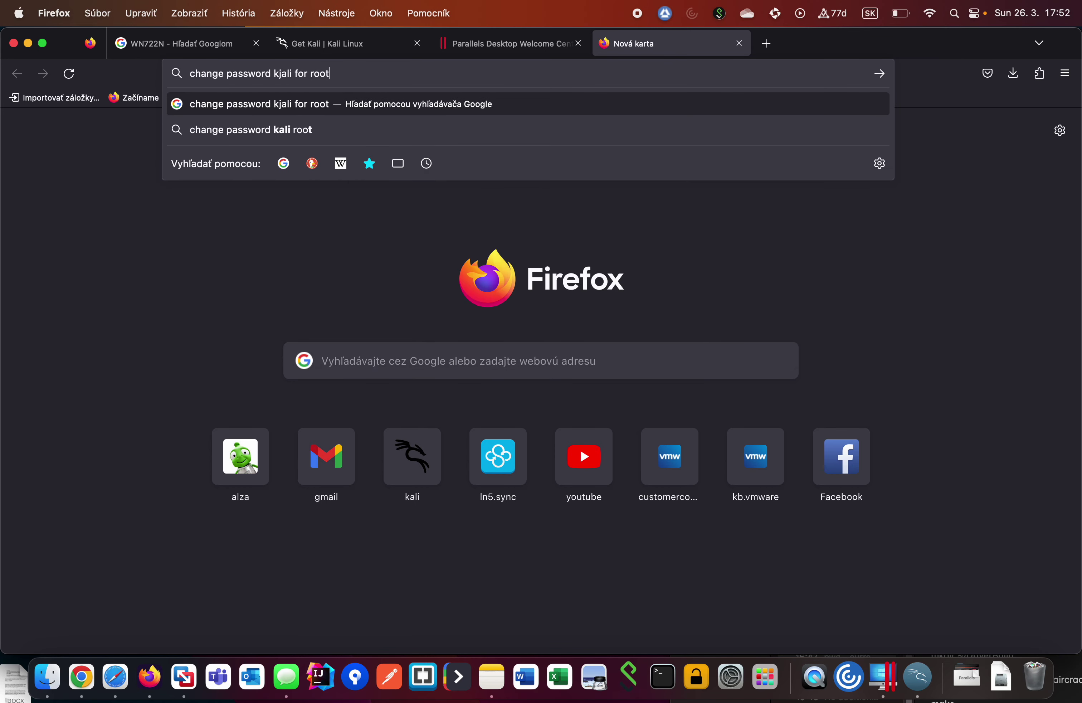
pyautogui.press('Return')
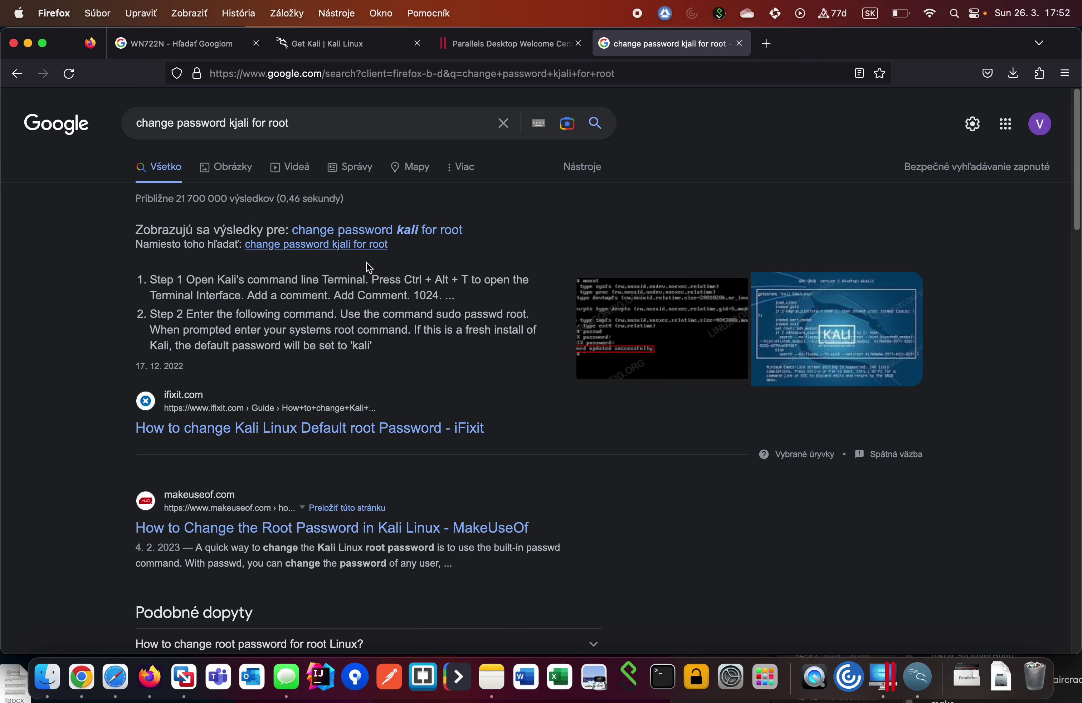
# Open the MakeUseOf root-password guide past its consent prompt, scroll to the passwd section, then return to the Kali VM.
pyautogui.click(345, 528)
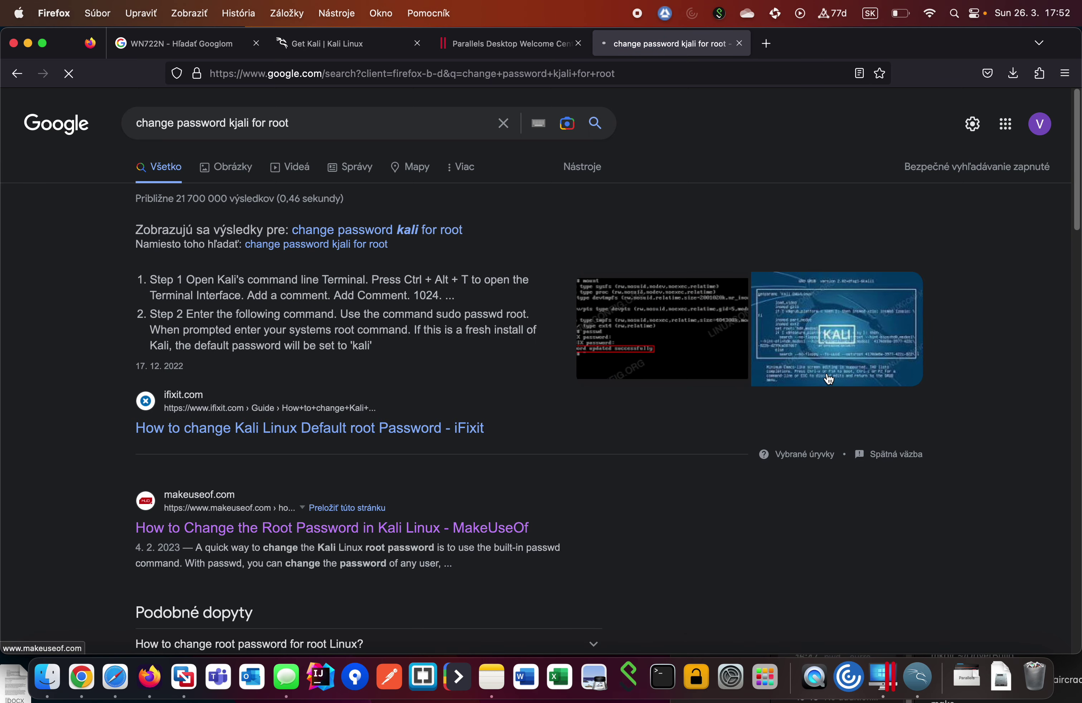
pyautogui.scroll(-10, 584, 358)
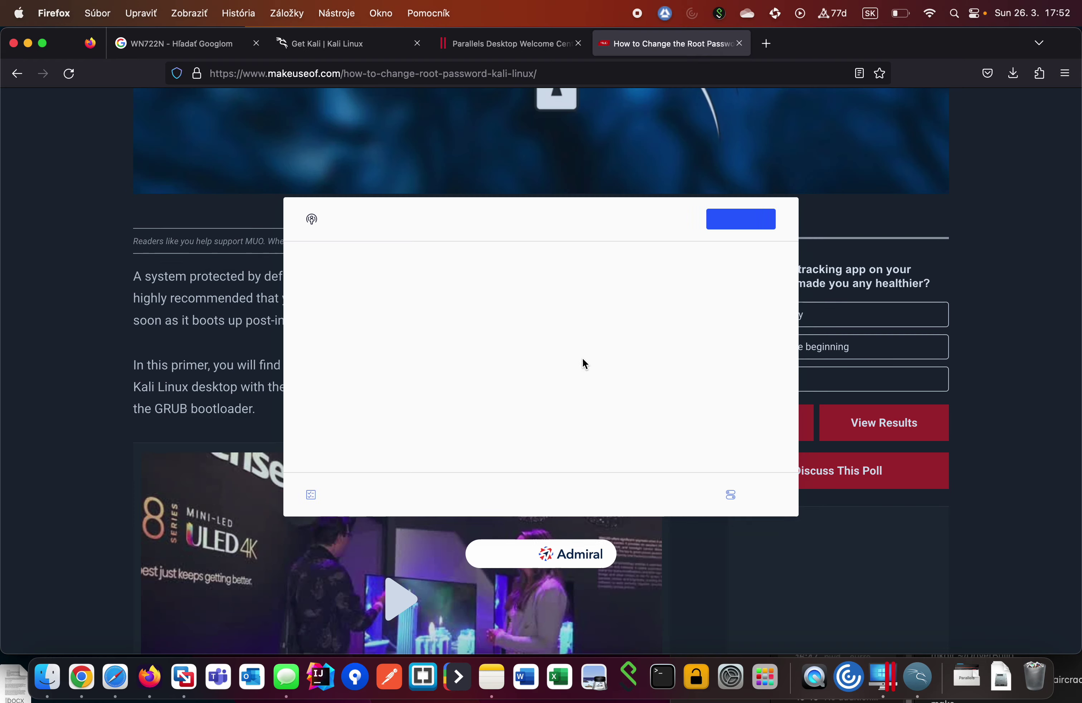
pyautogui.click(730, 219)
pyautogui.scroll(-5, 501, 434)
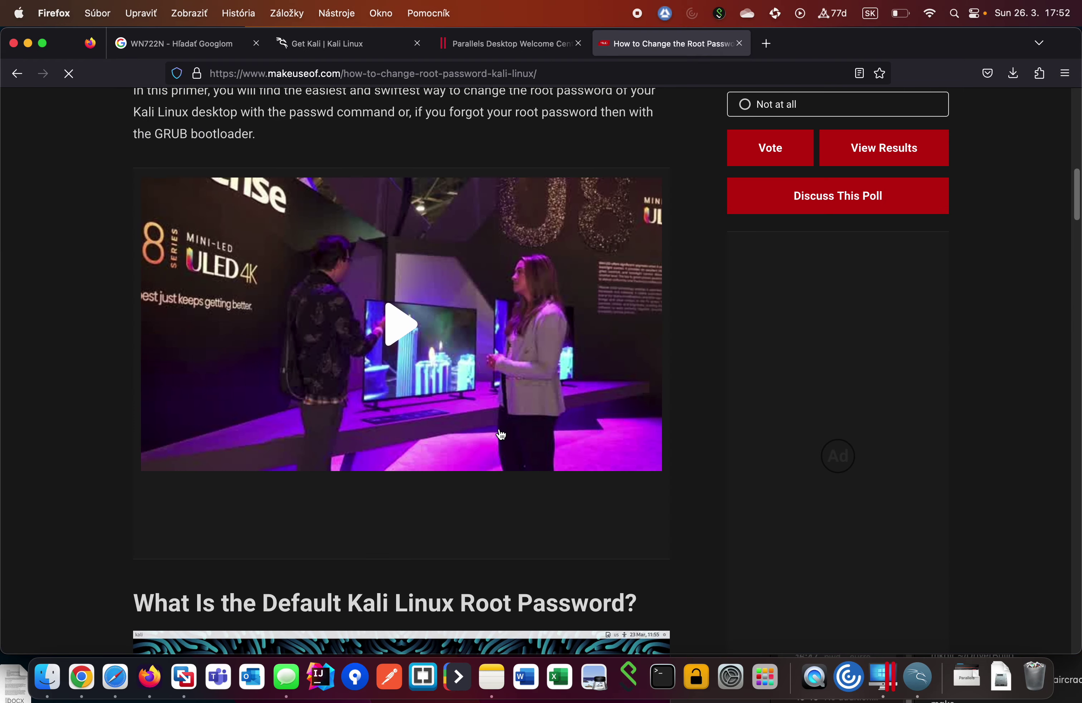
pyautogui.scroll(-15, 501, 433)
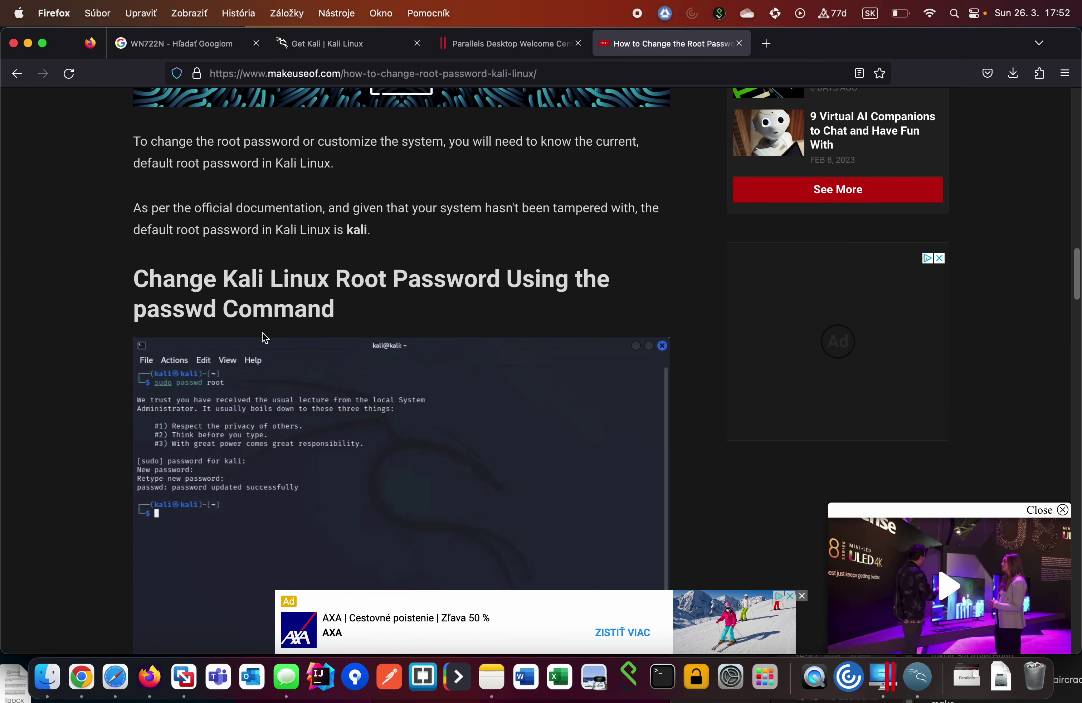
pyautogui.scroll(-3, 304, 328)
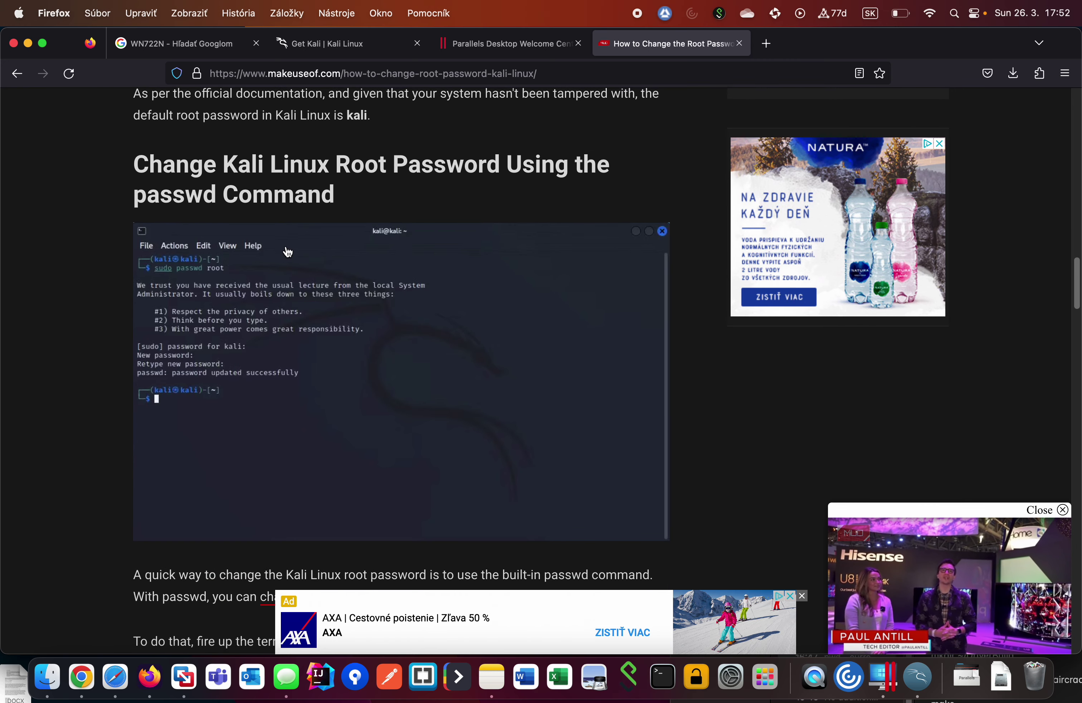
pyautogui.click(906, 688)
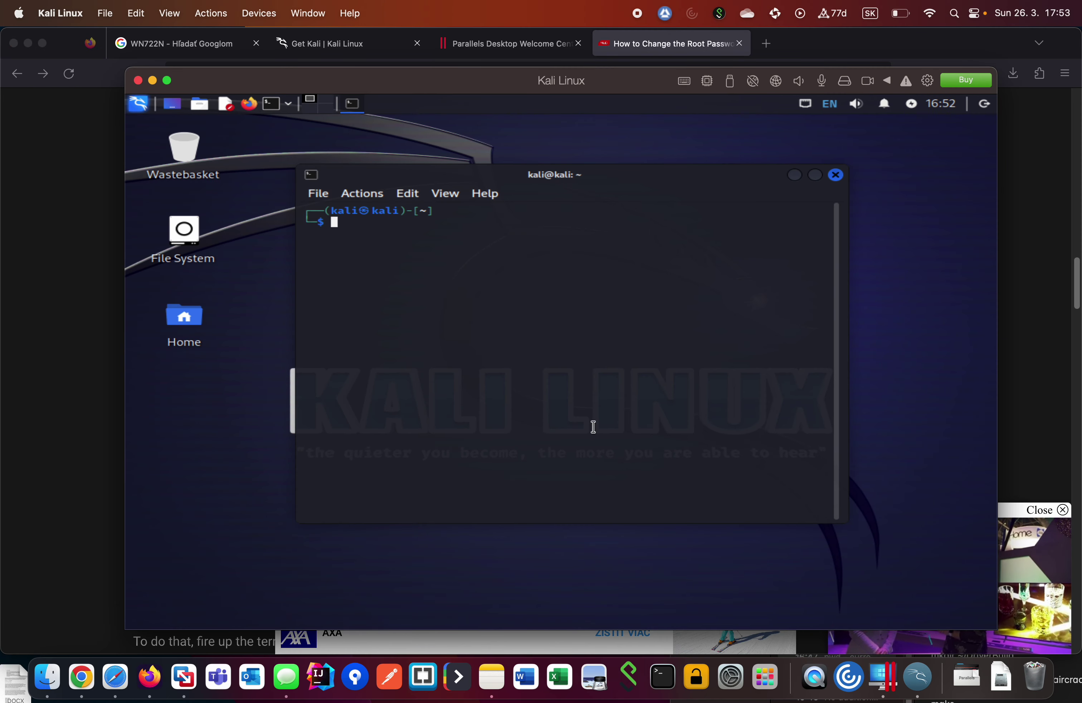
# Run sudo passwd root, enter the sudo password and the new root password twice, then close the terminal.
pyautogui.write('sudo')
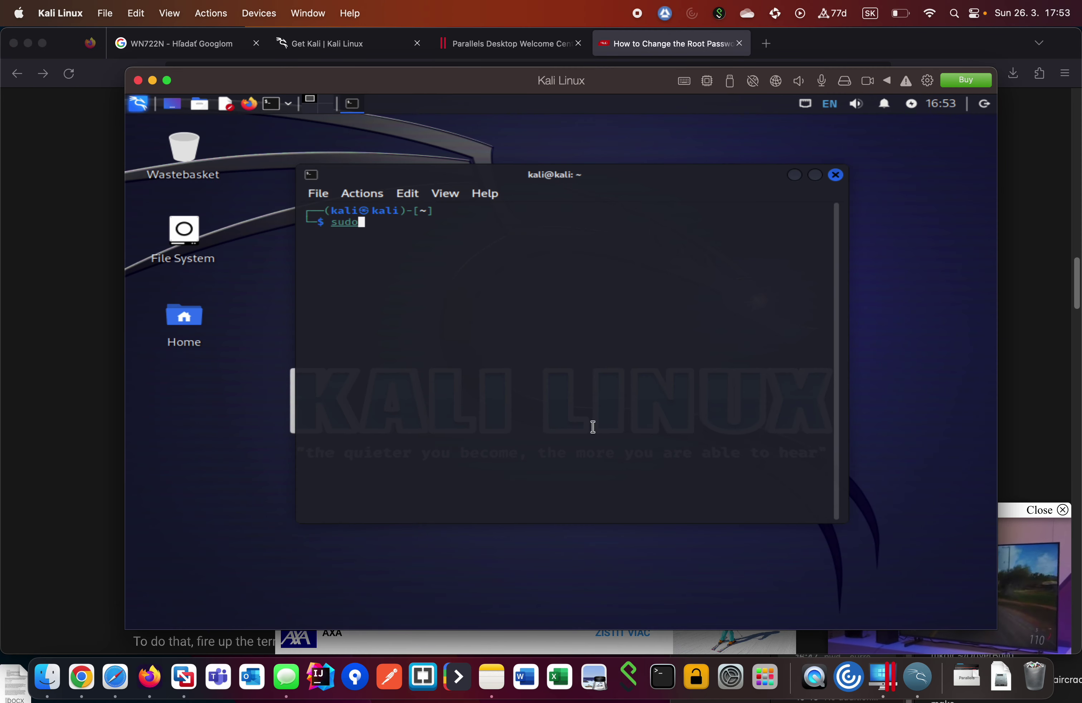
pyautogui.write(' pa')
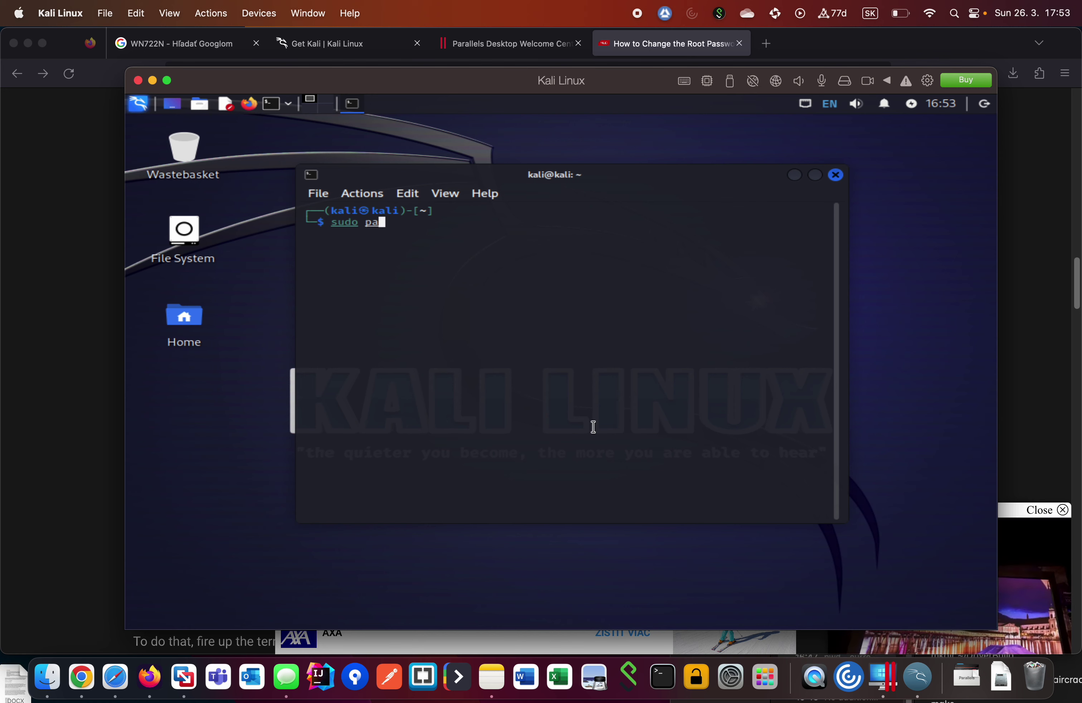
pyautogui.write('sswd')
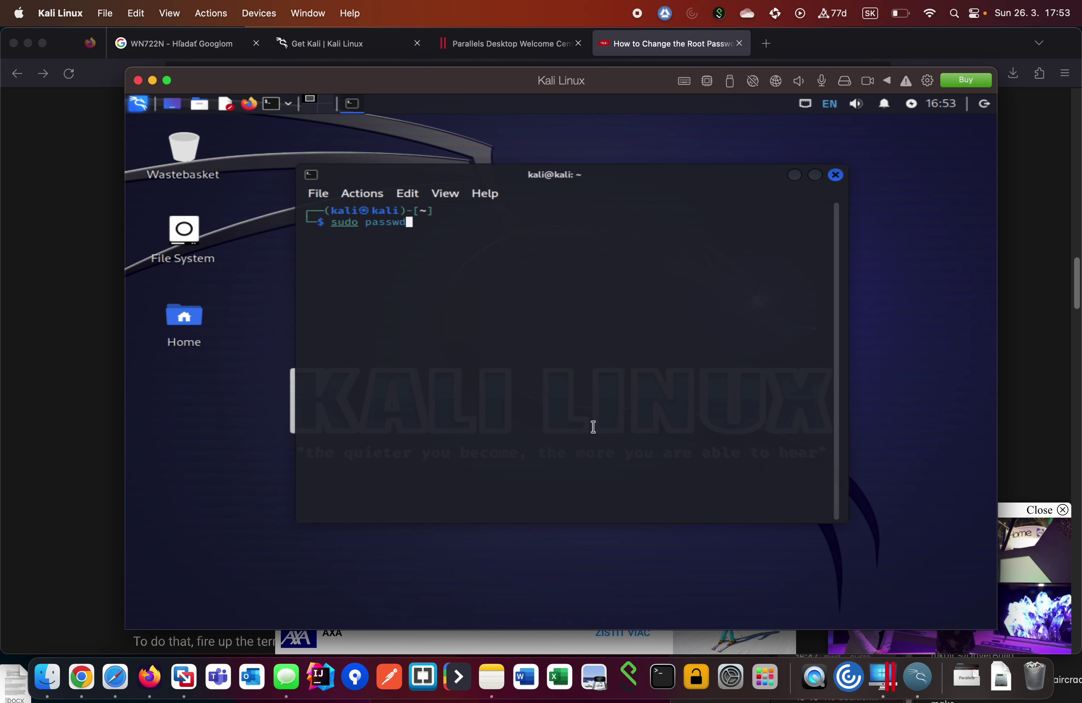
pyautogui.write(' root')
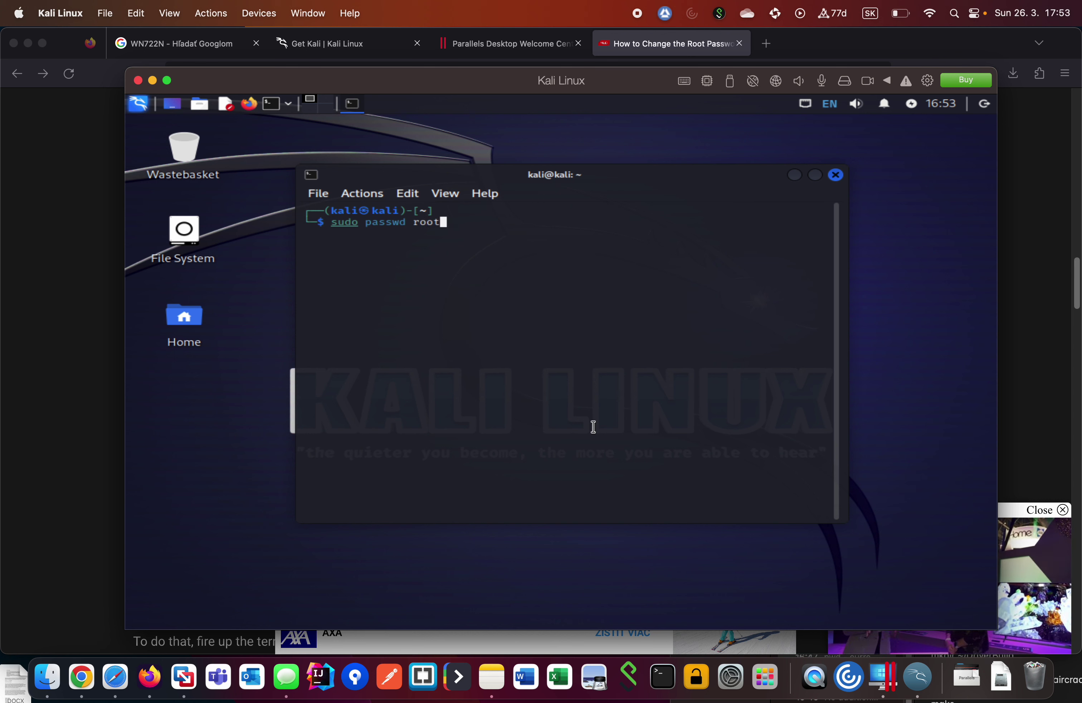
pyautogui.press('Return')
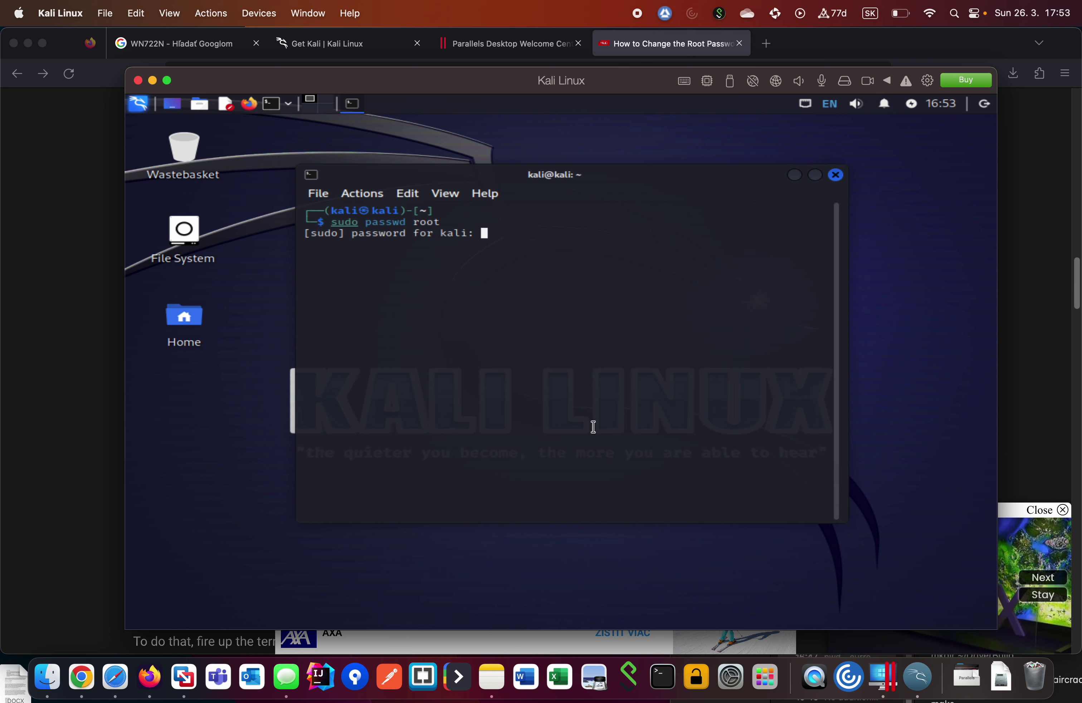
pyautogui.press('Return')
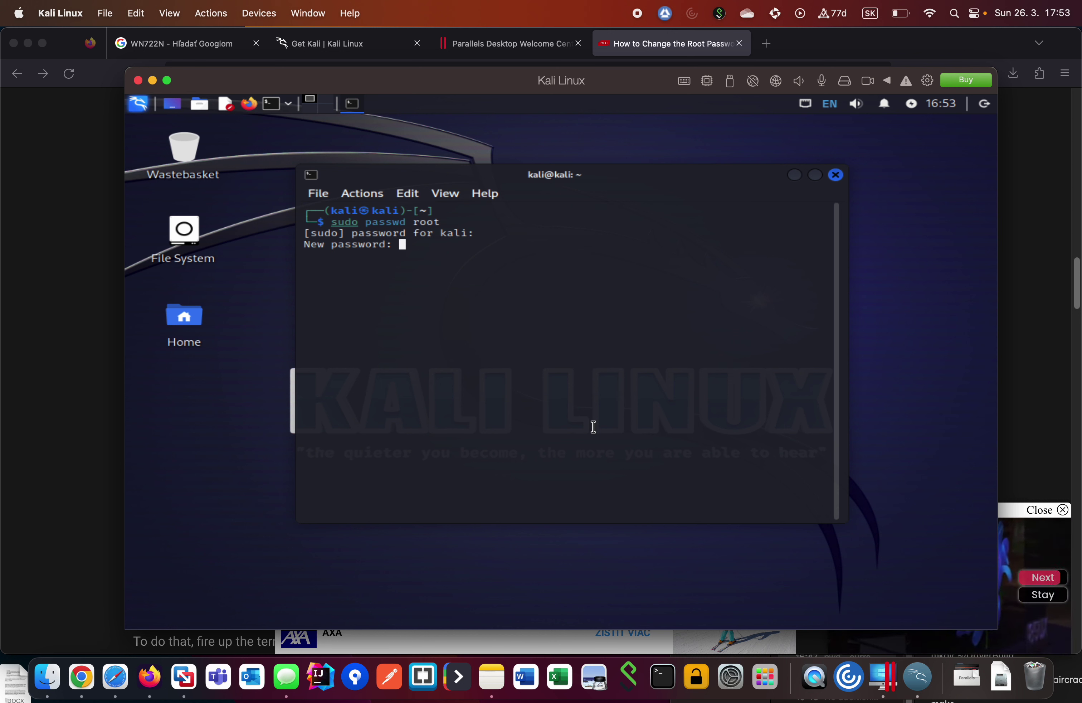
pyautogui.press('Return')
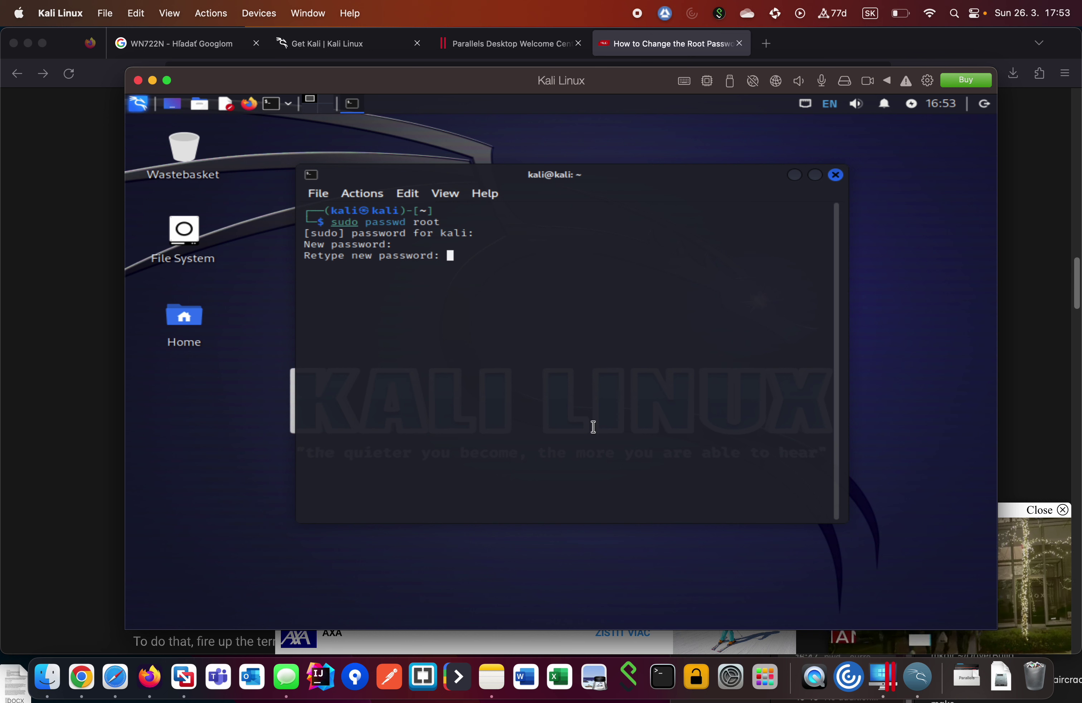
pyautogui.press('Return')
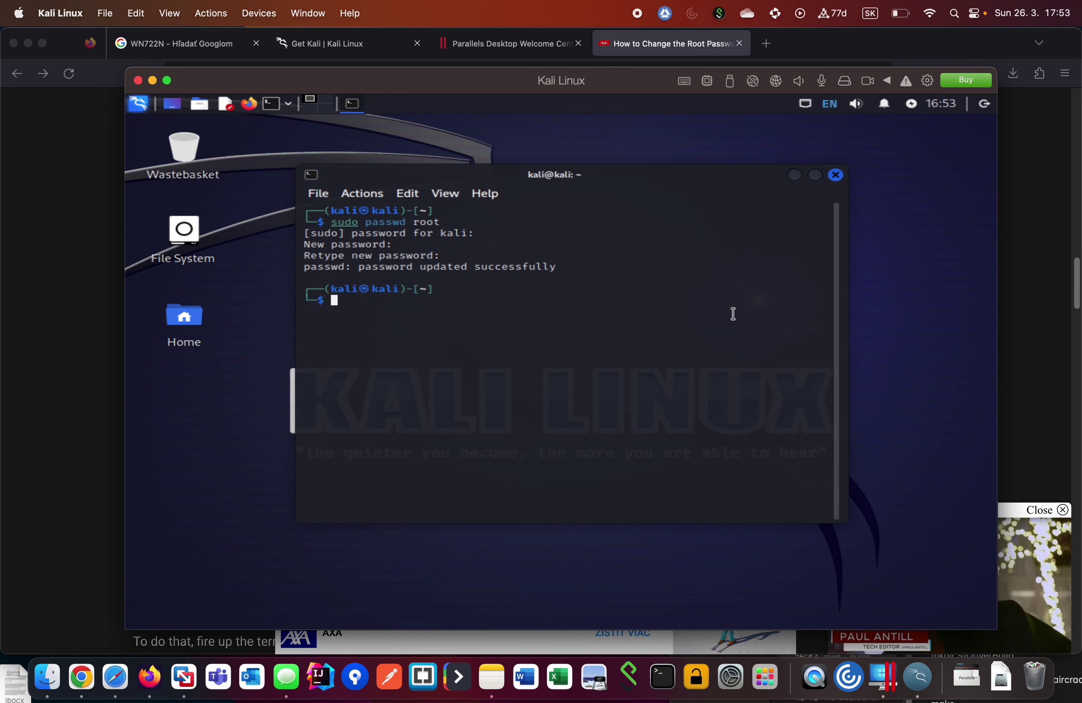
pyautogui.click(832, 177)
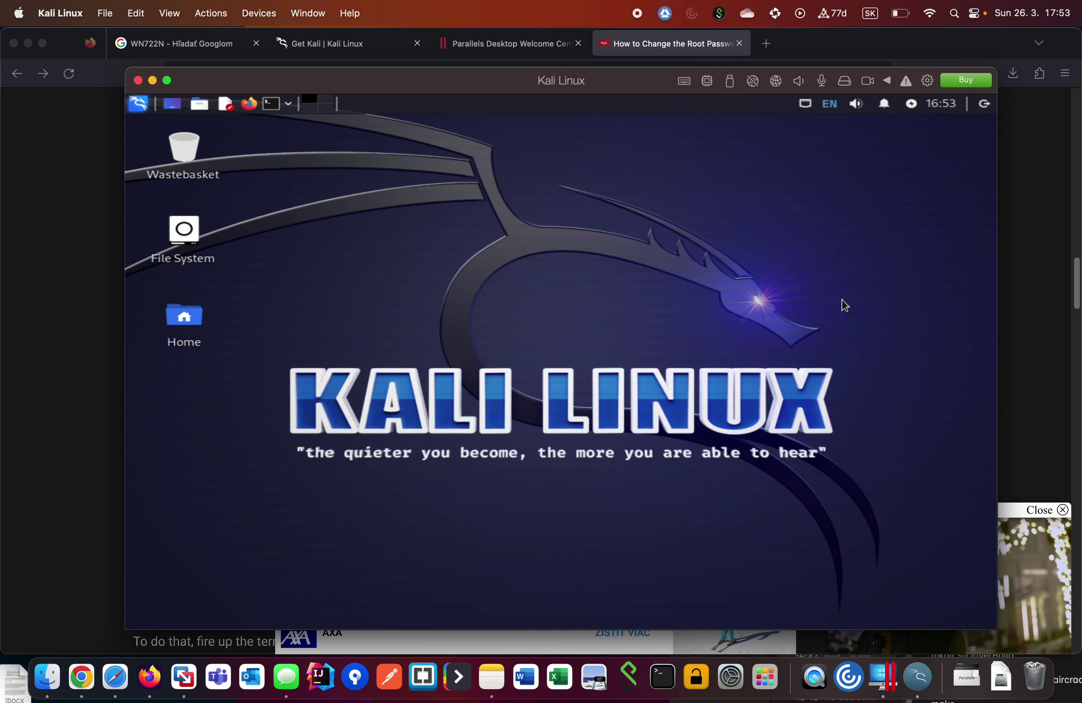